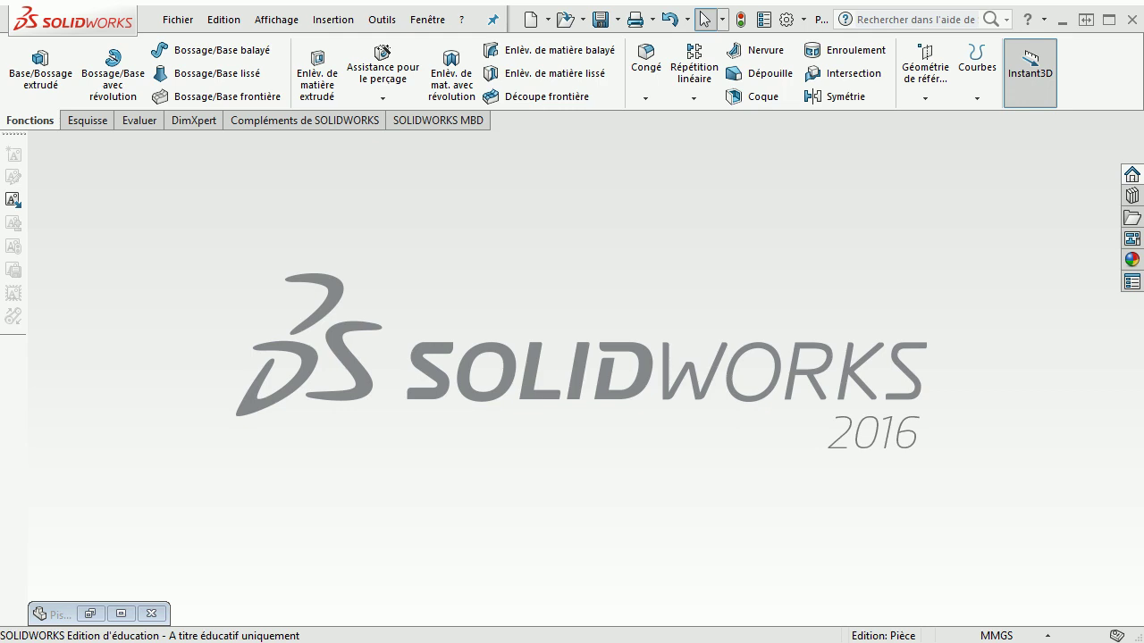
Restore the Piston part, orbit it to show its cross hole, then minimize it again
click(128, 616)
mouse_move(460, 281)
middle_down()
mouse_move(433, 377)
mouse_move(847, 288)
middle_up()
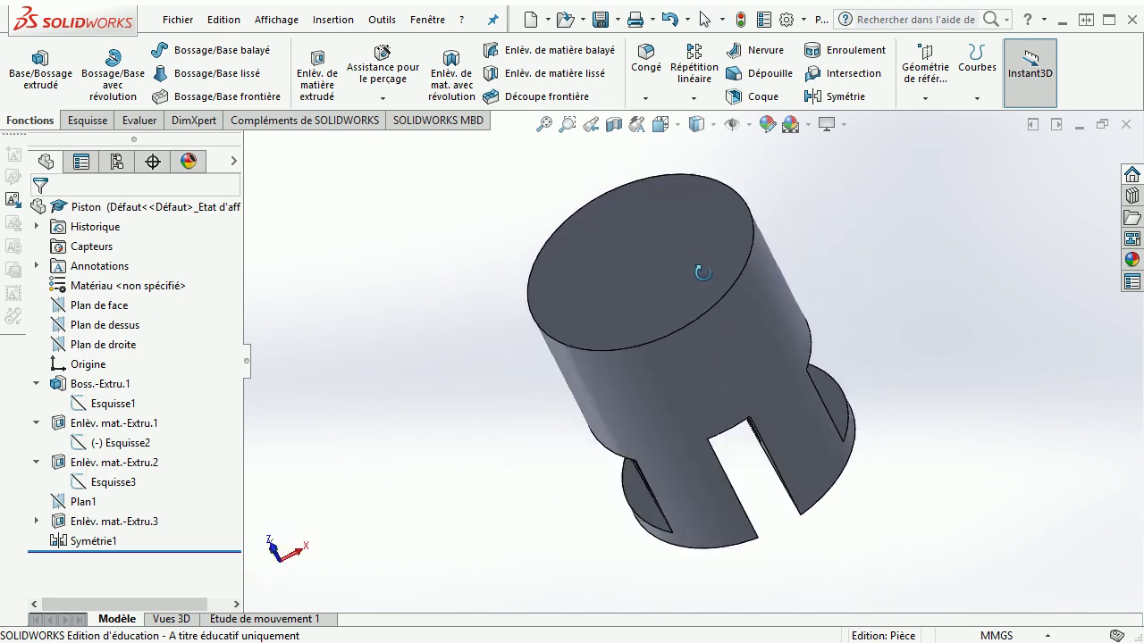
middle_drag(847, 288, 895, 236)
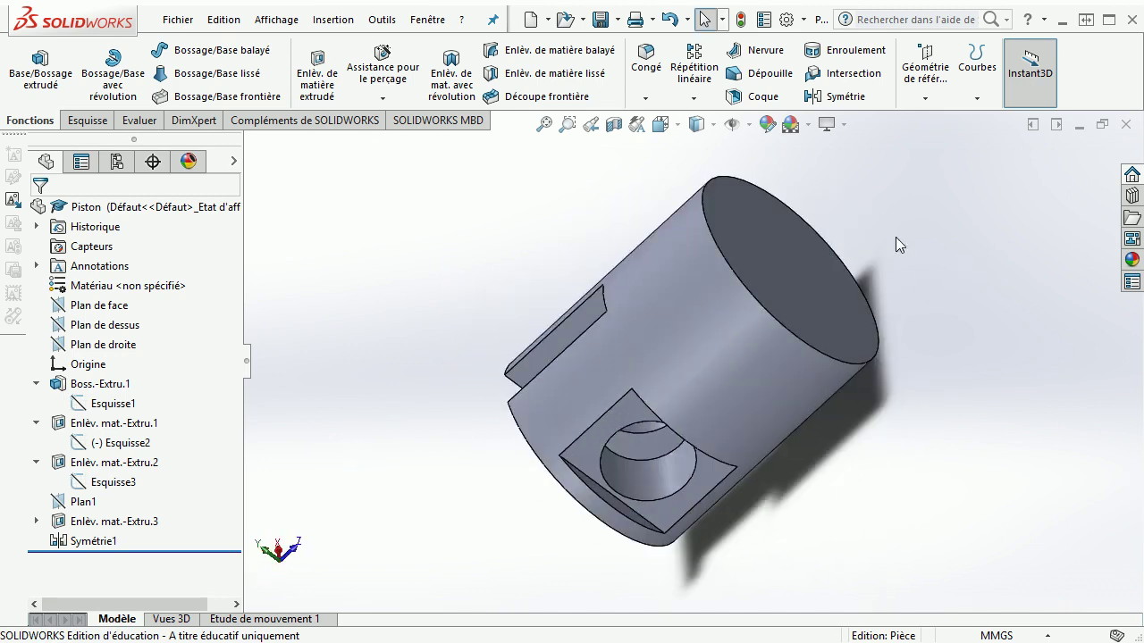
click(1080, 126)
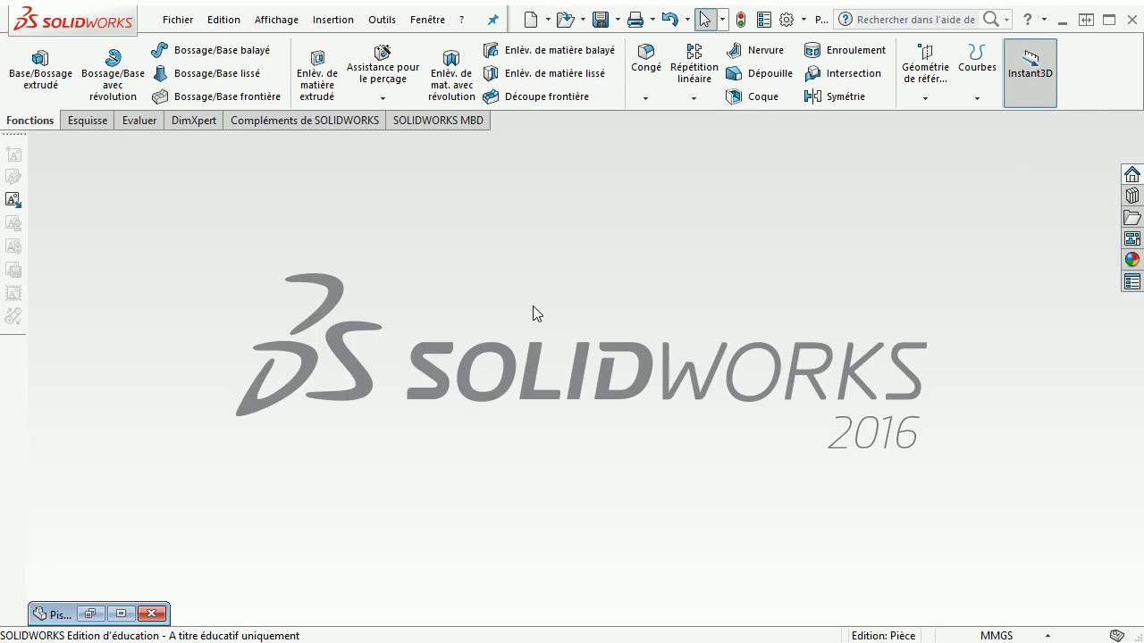
Create a new part and sketch a circle centred on the origin of the front plane
click(537, 22)
click(412, 605)
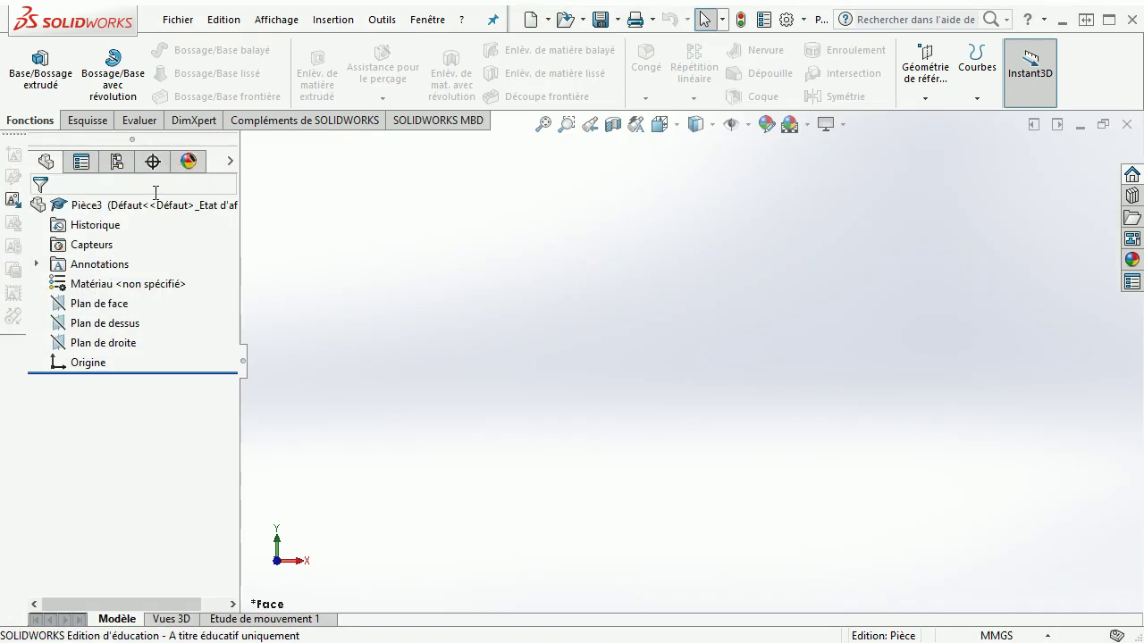
click(100, 307)
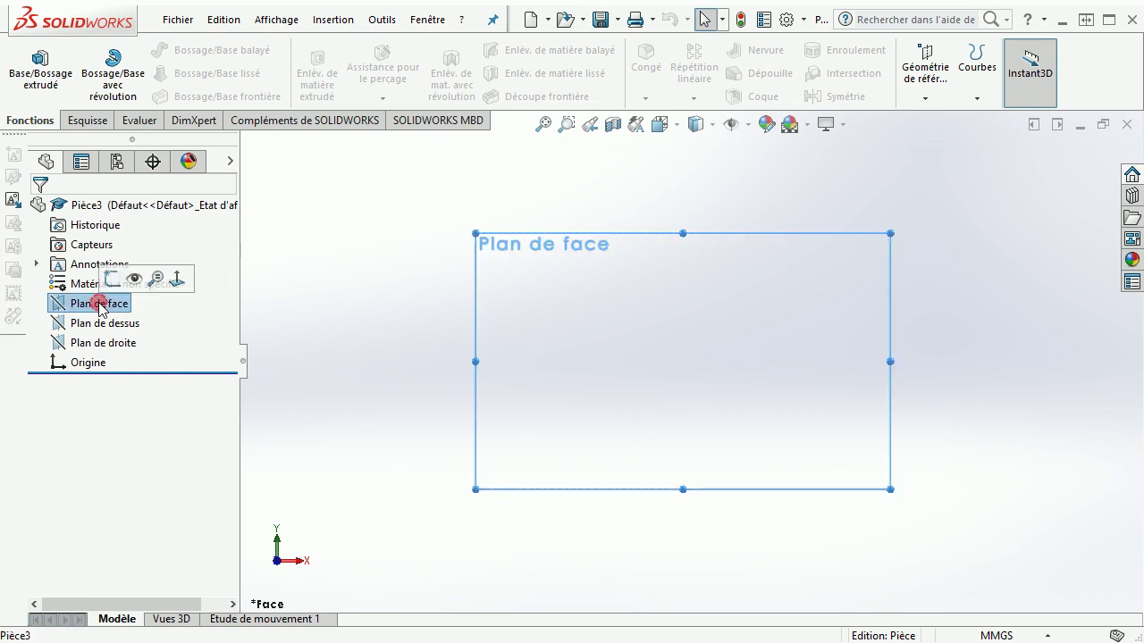
click(81, 122)
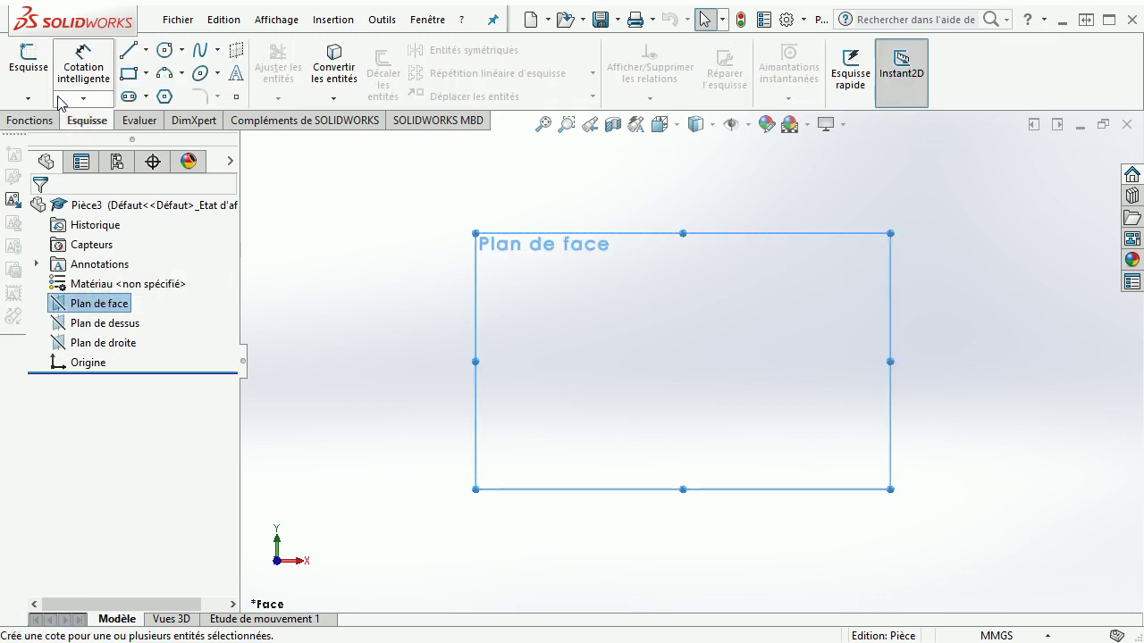
click(165, 53)
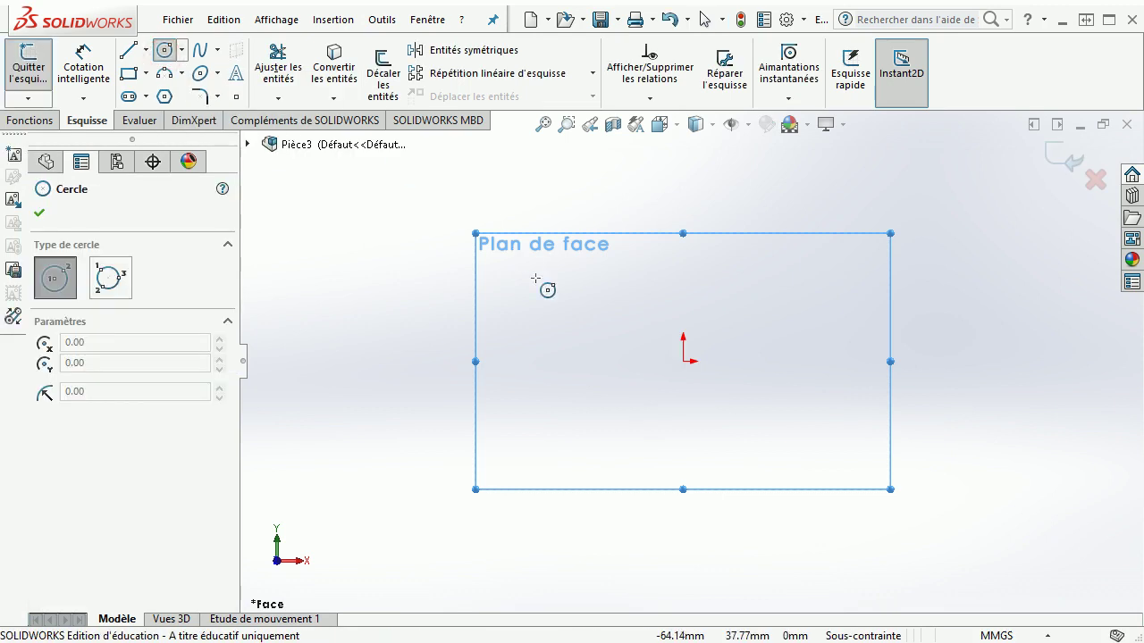
click(683, 361)
click(793, 427)
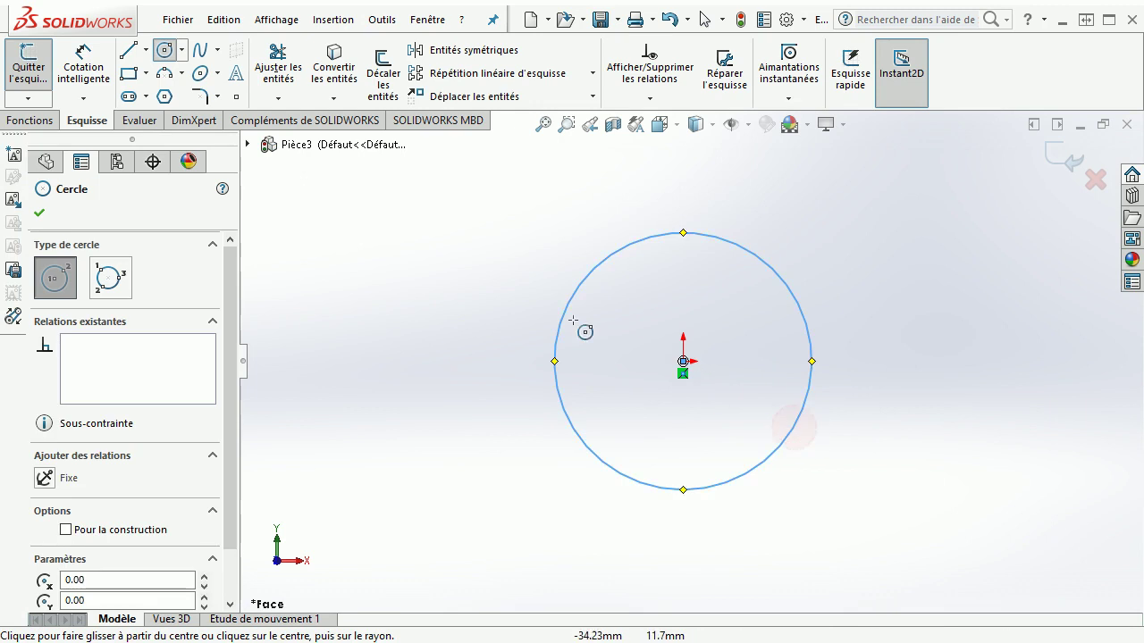
Dimension the circle's diameter to 50 mm
click(83, 64)
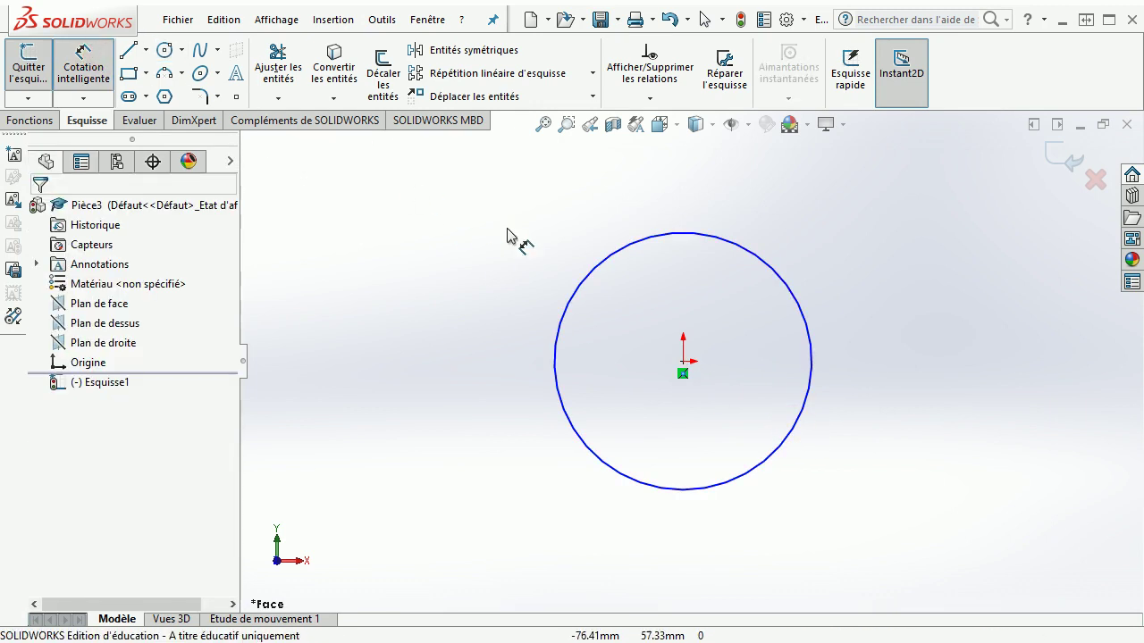
click(591, 276)
click(509, 293)
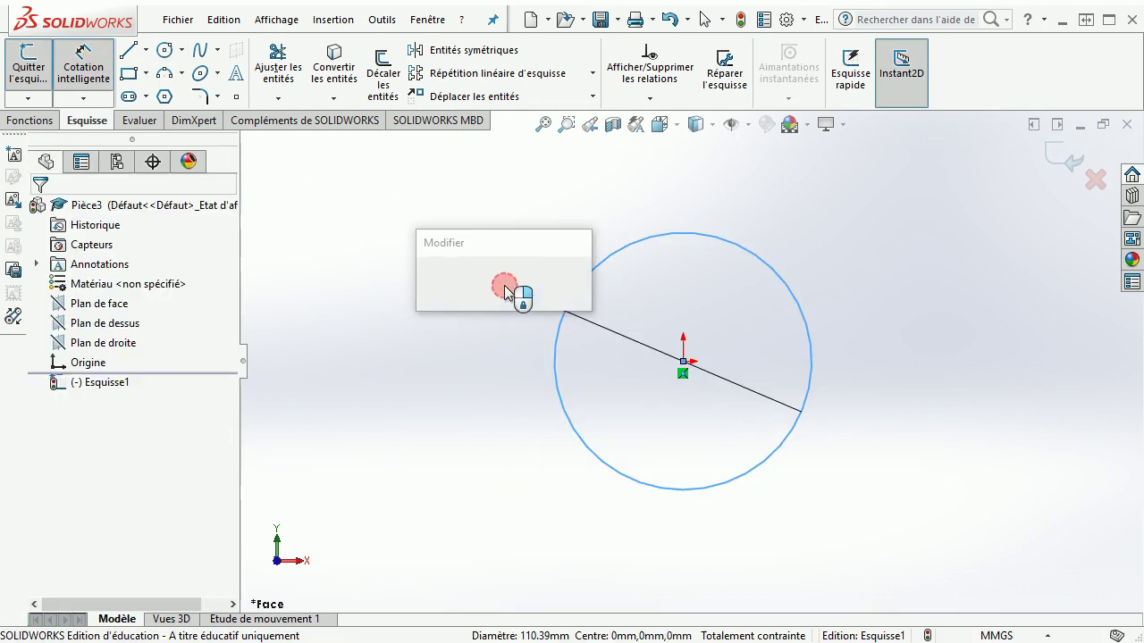
text(50)
key(Return)
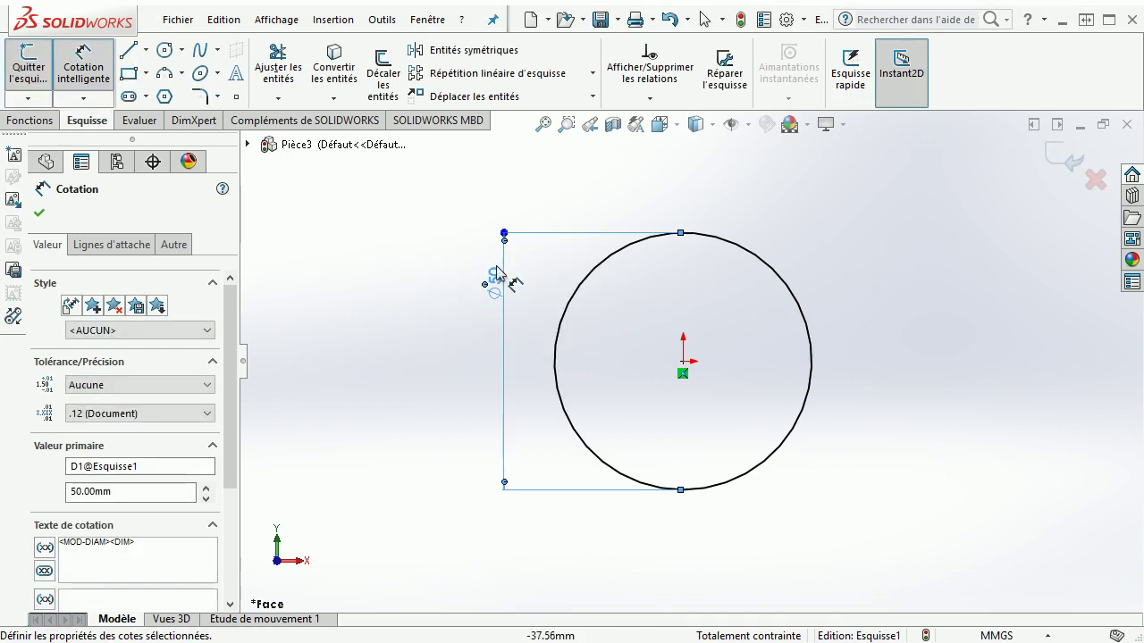
click(42, 120)
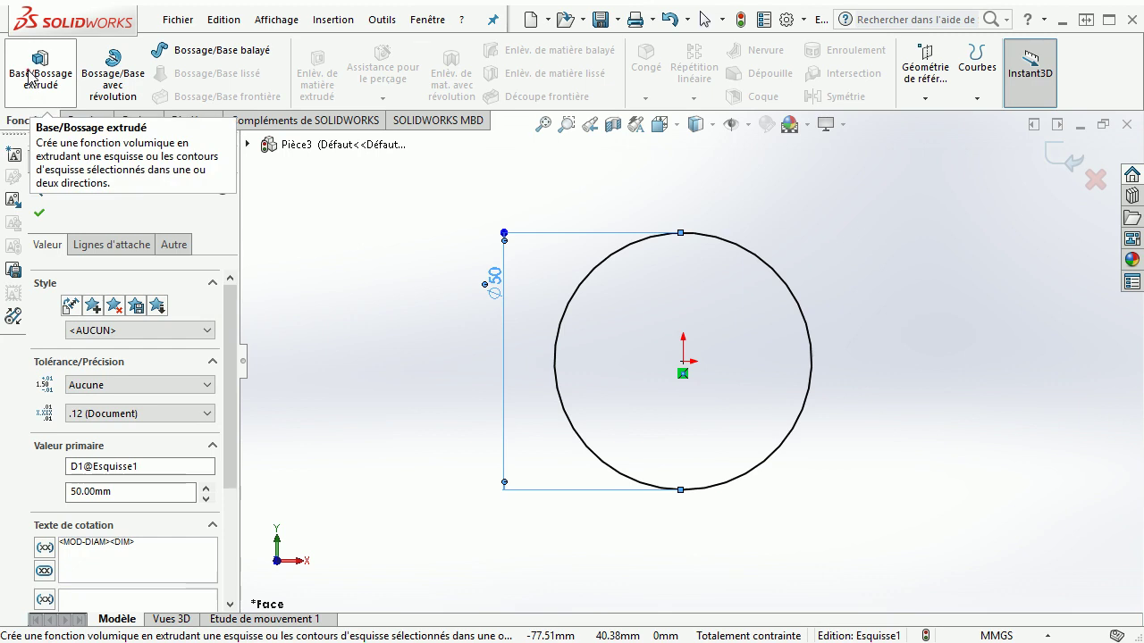
Extrude the 50 mm circle sketch 60 mm deep as Boss.-Extru.1 and orbit to its end face
click(28, 77)
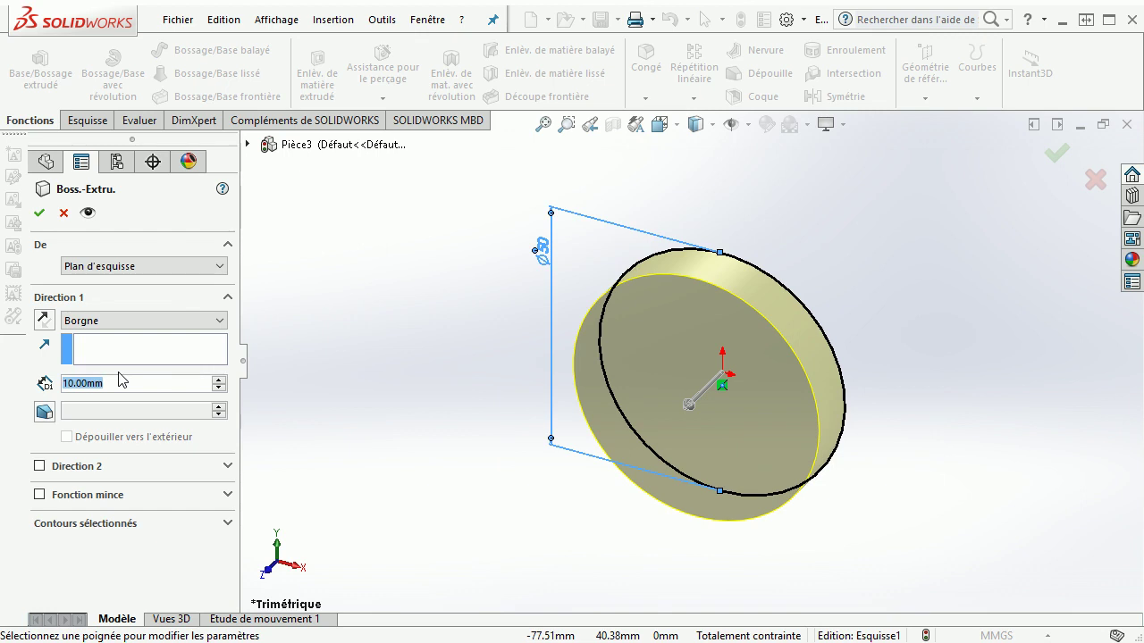
text(60)
key(Return)
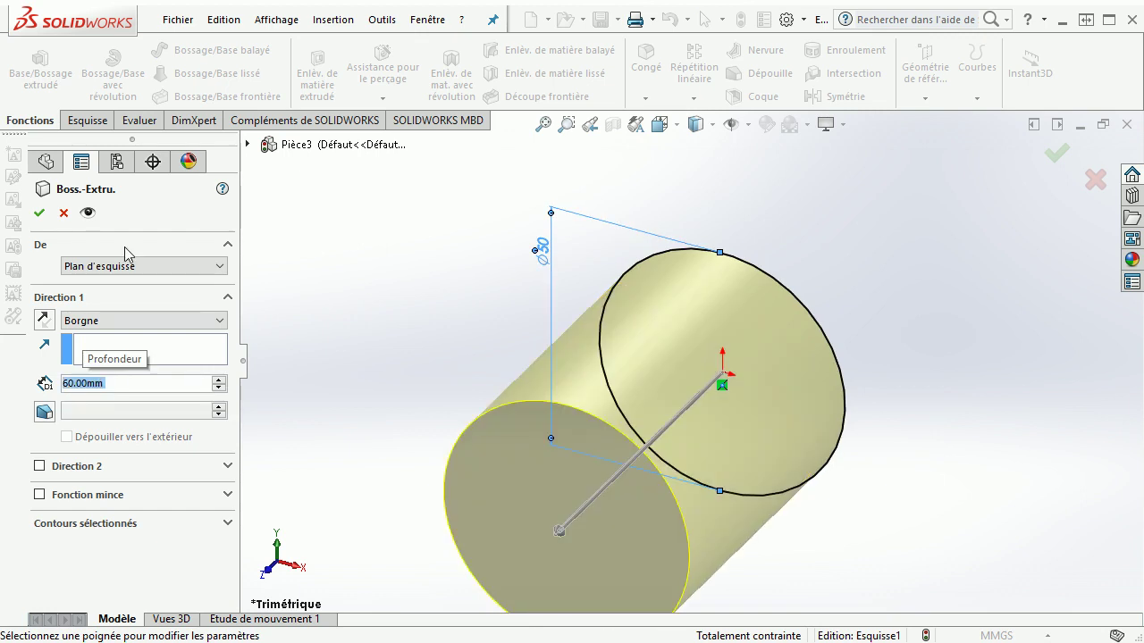
click(39, 213)
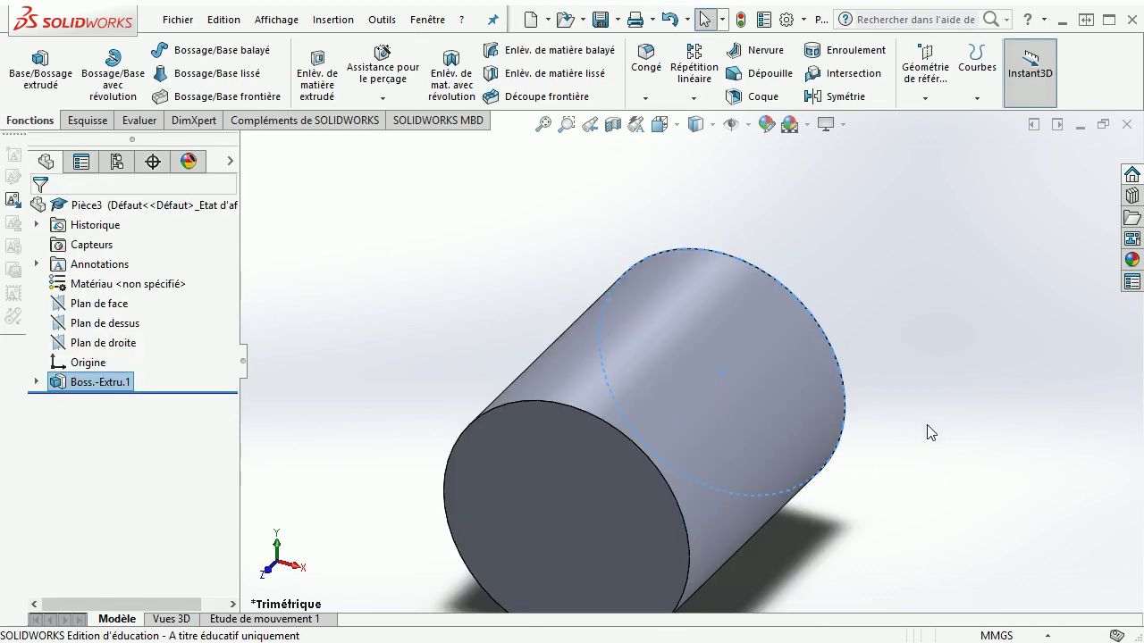
click(931, 414)
mouse_move(958, 403)
middle_down()
mouse_move(803, 585)
mouse_move(864, 410)
mouse_move(832, 454)
mouse_move(842, 463)
middle_up()
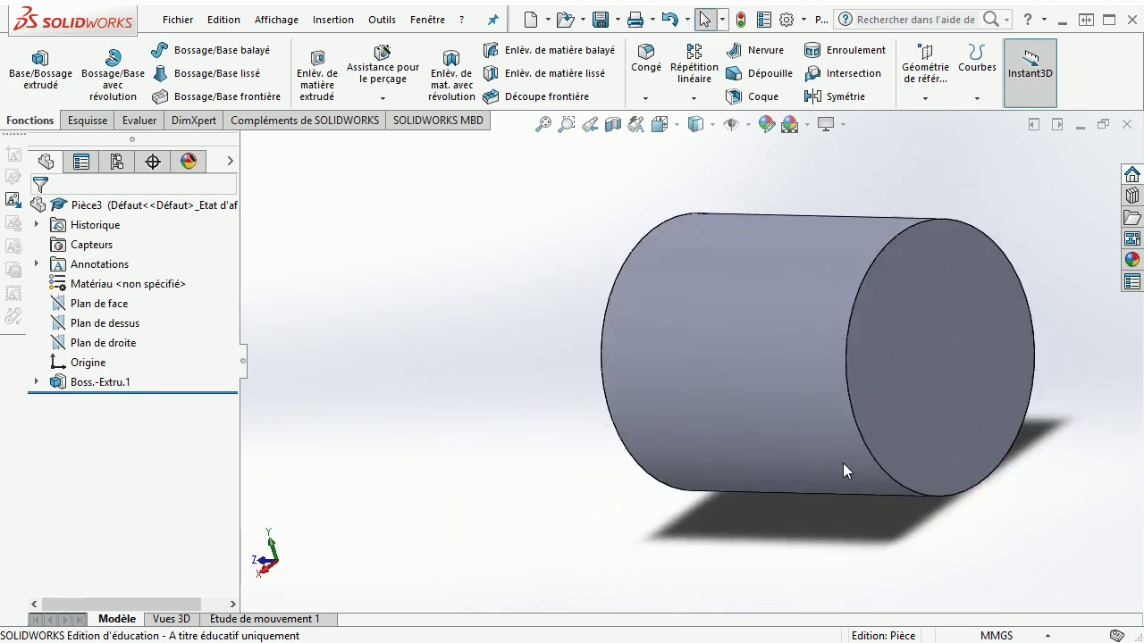
Start a sketch on the cylinder's end face and draw a tall centre rectangle from the origin
click(944, 321)
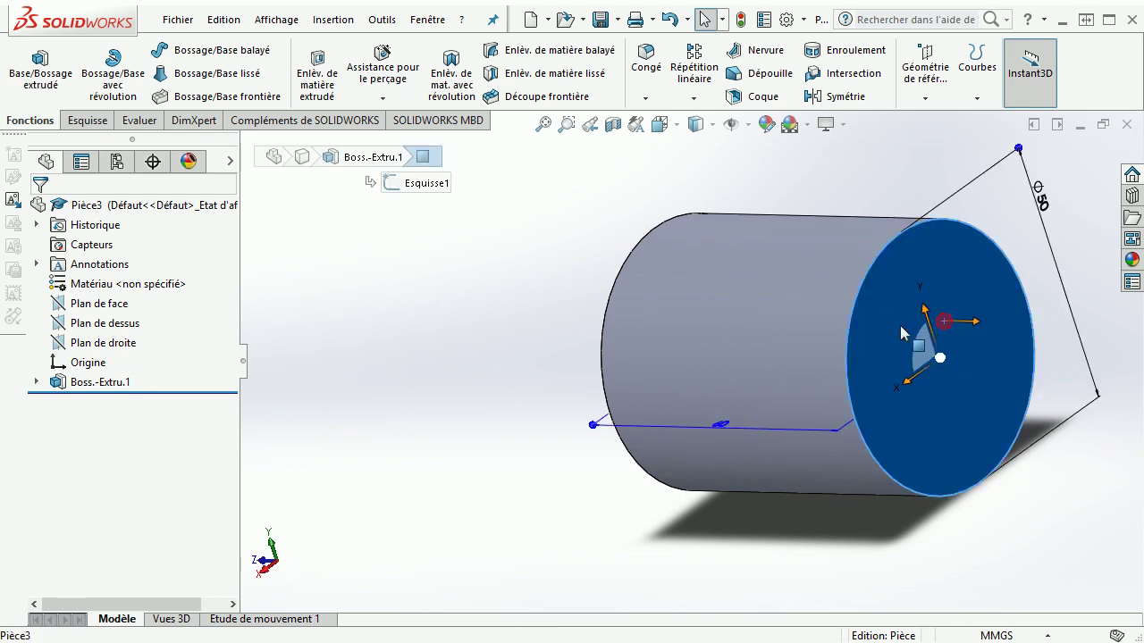
click(88, 120)
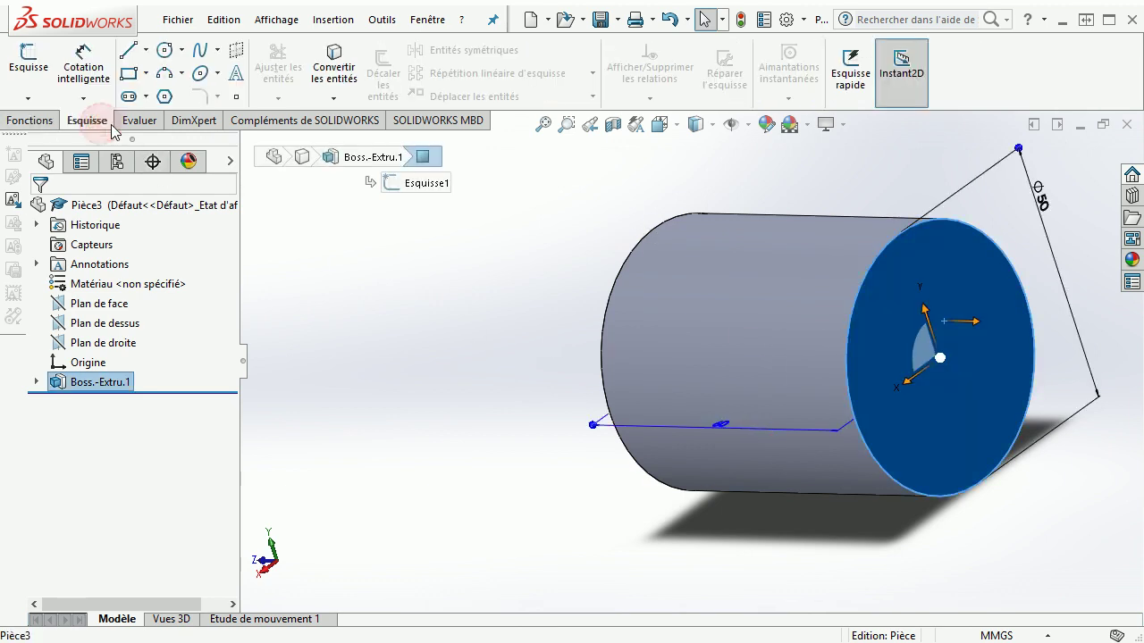
click(41, 57)
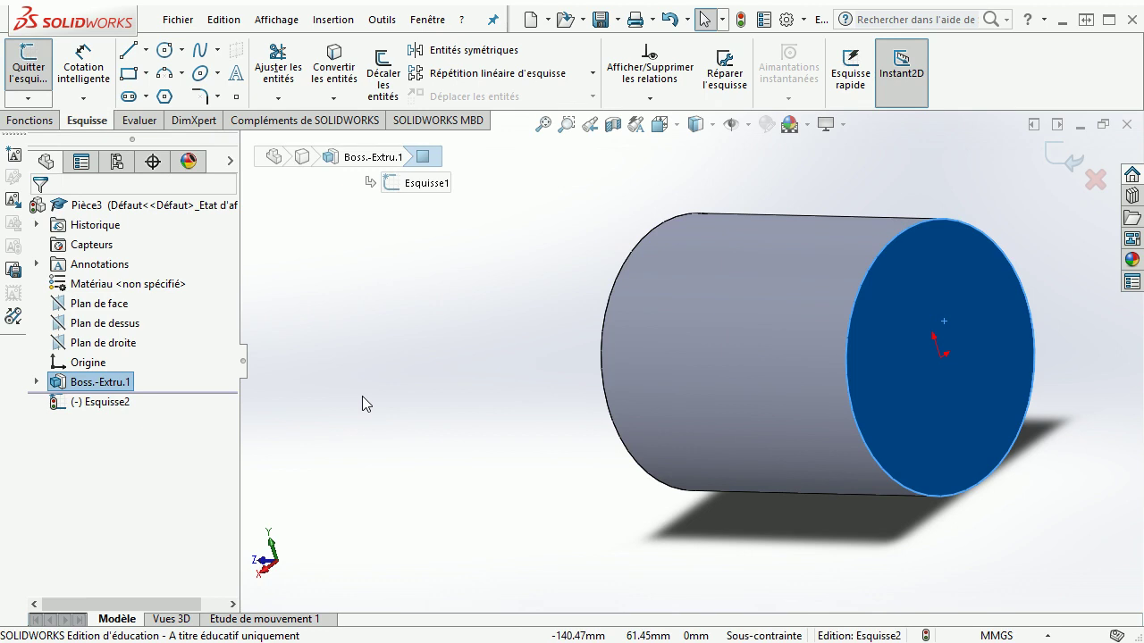
key(ctrl+8)
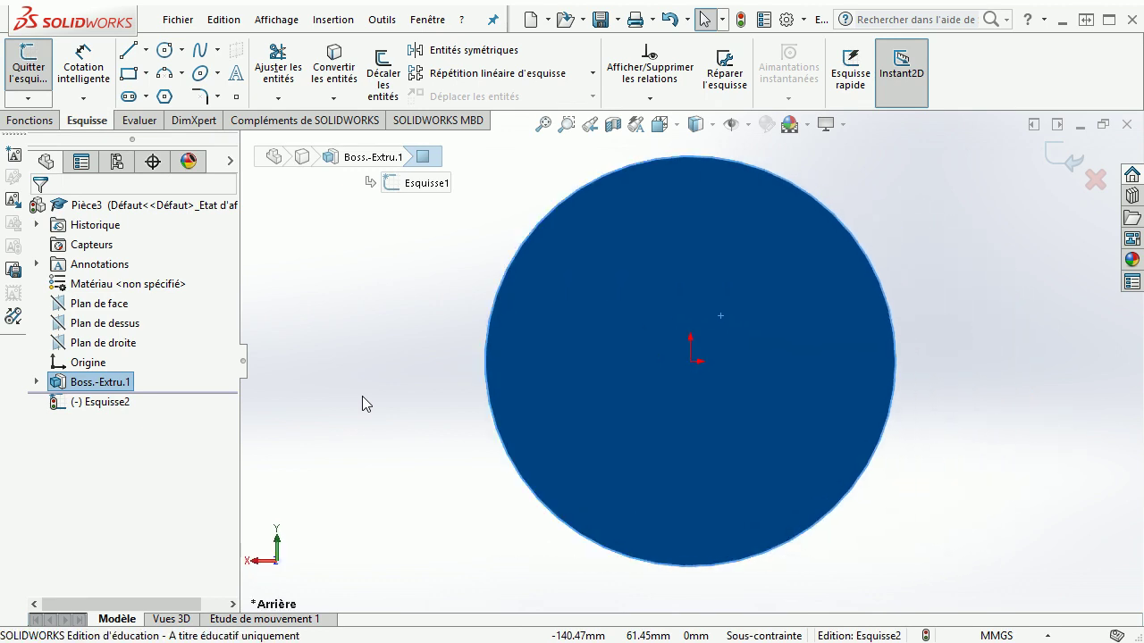
click(146, 73)
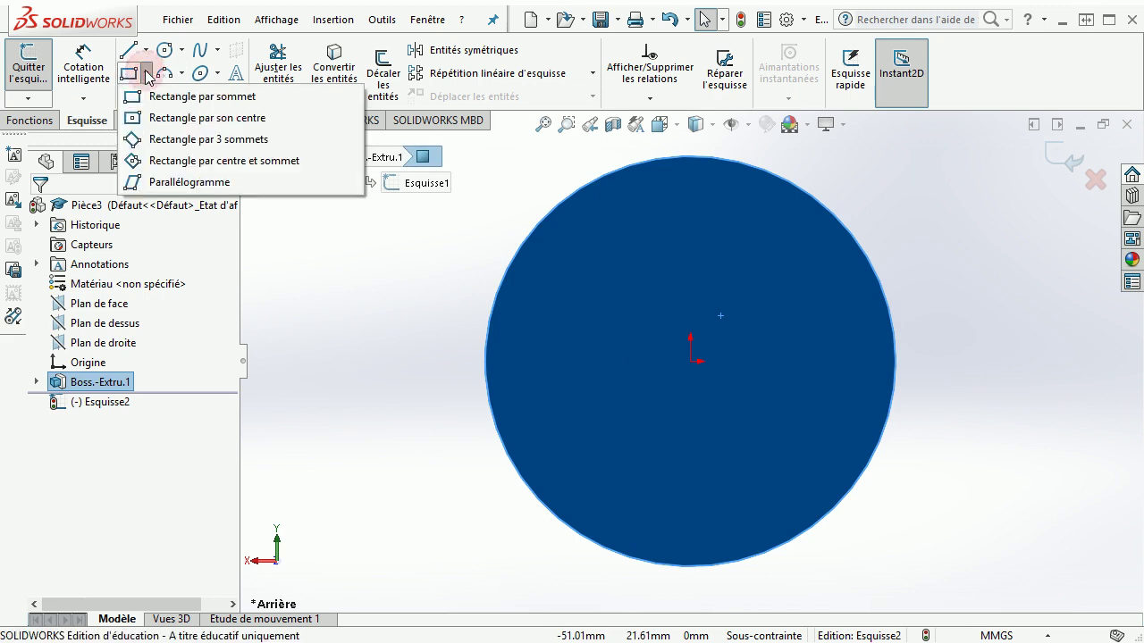
click(203, 125)
click(690, 362)
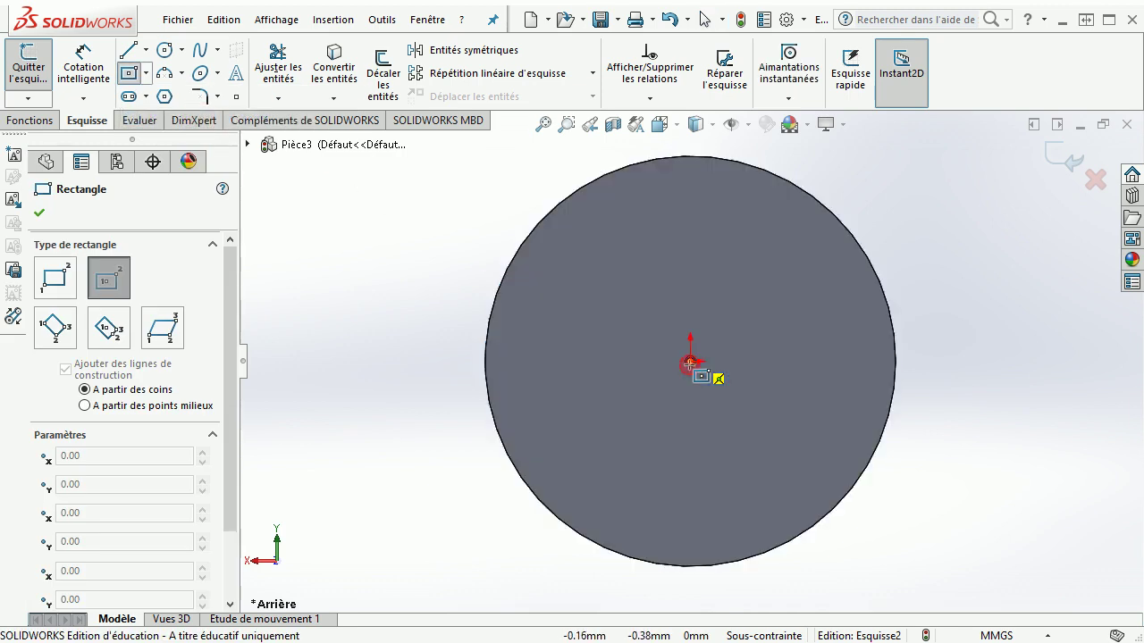
drag(690, 363, 740, 580)
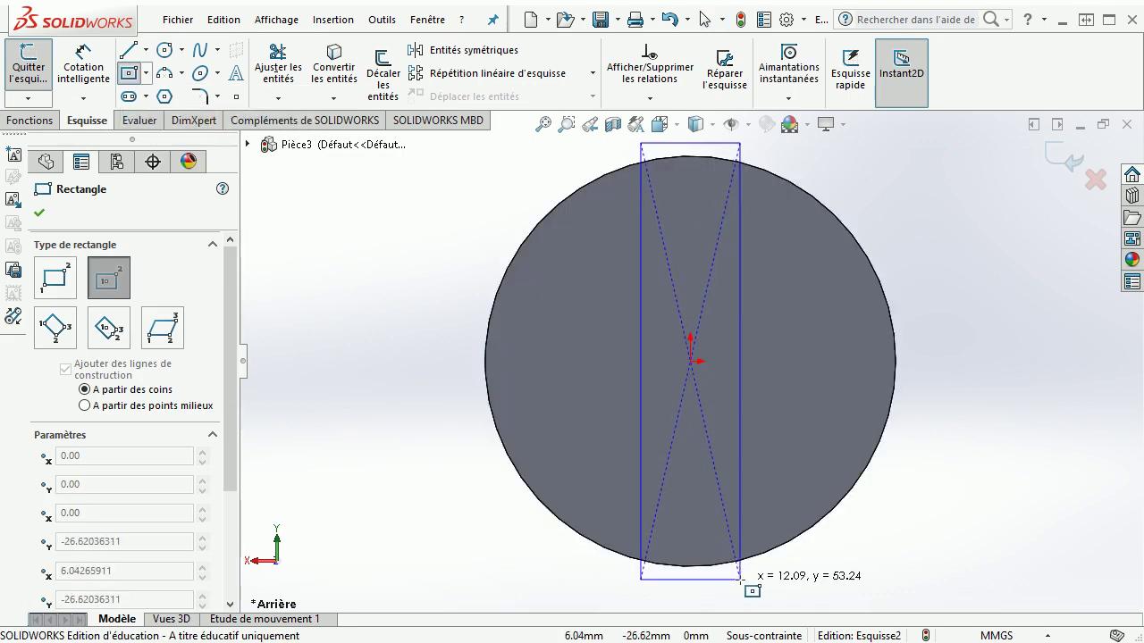
click(740, 580)
Dimension the rectangle's width to 10 mm
key(d)
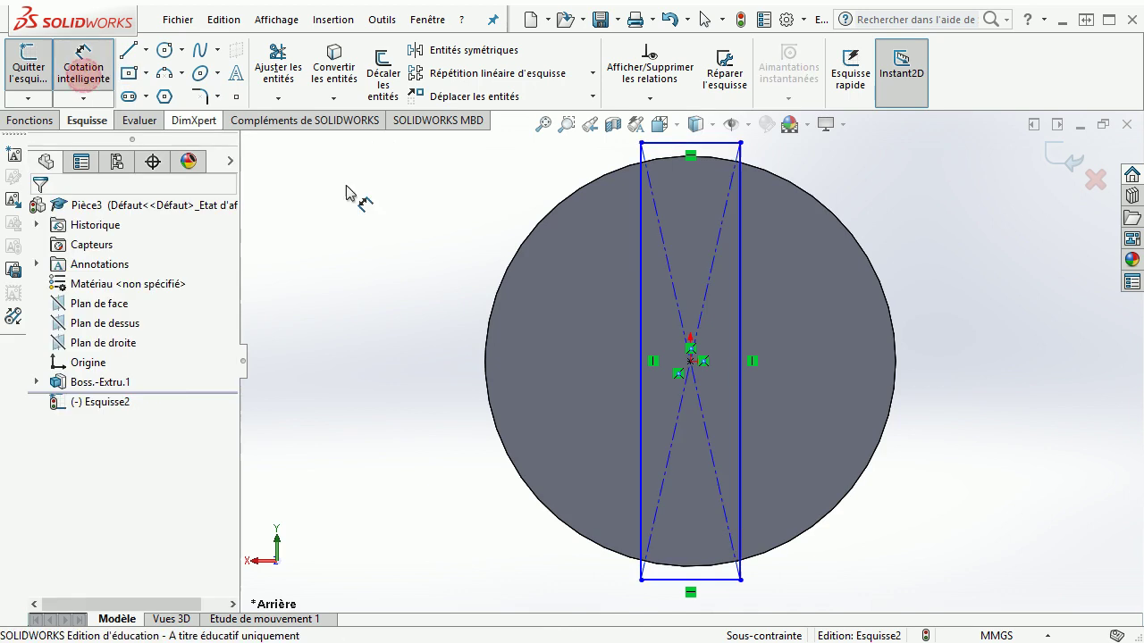
click(718, 581)
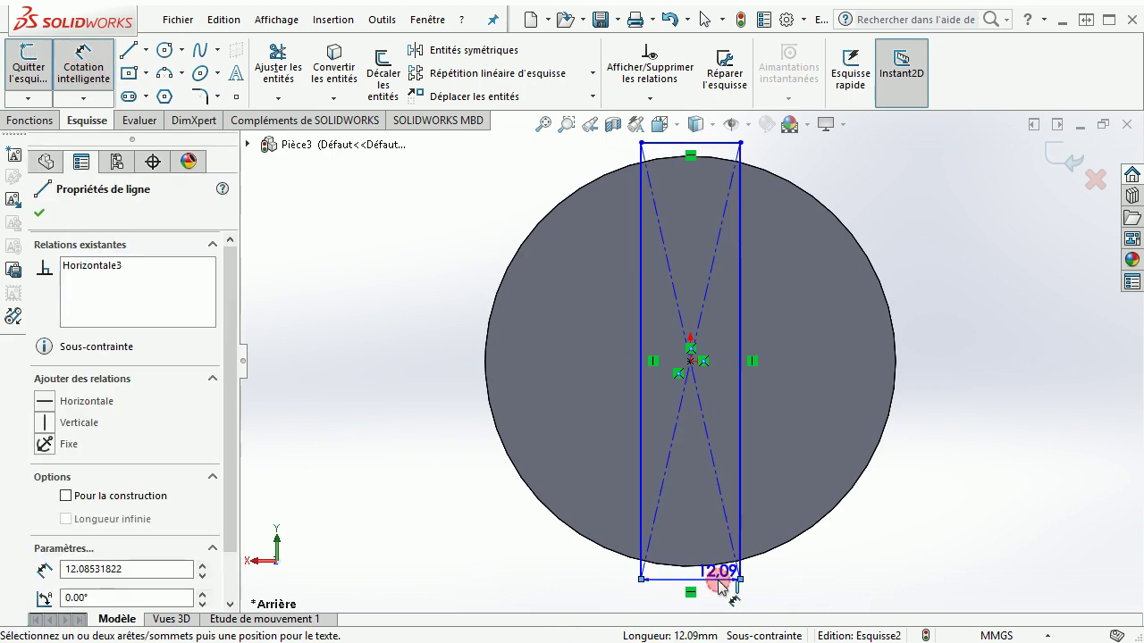
click(565, 595)
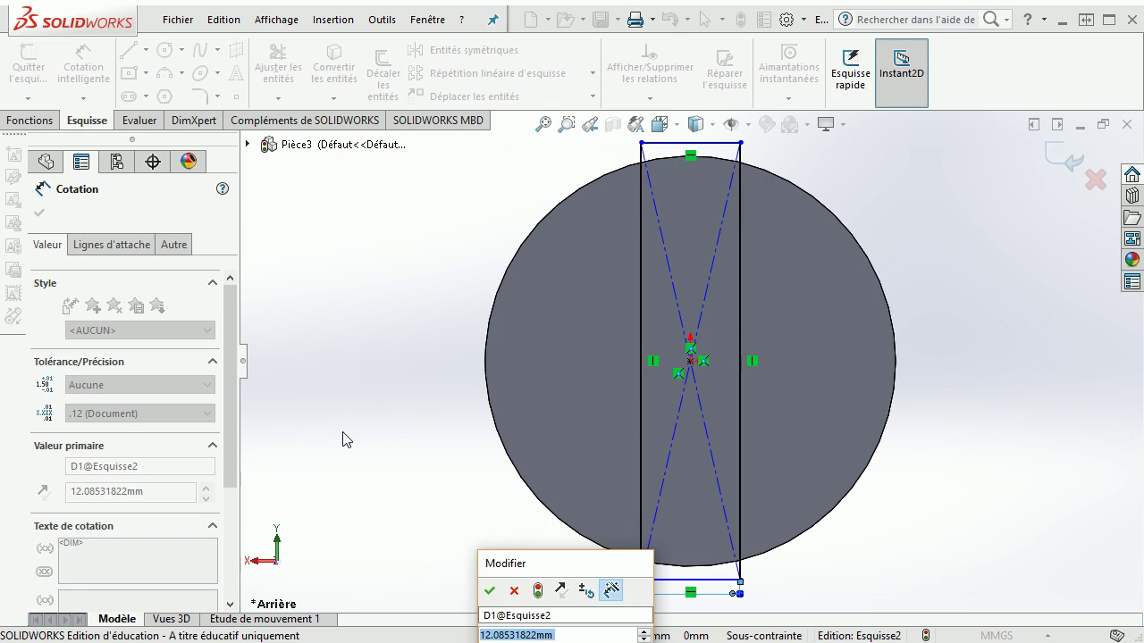
text(10)
key(Return)
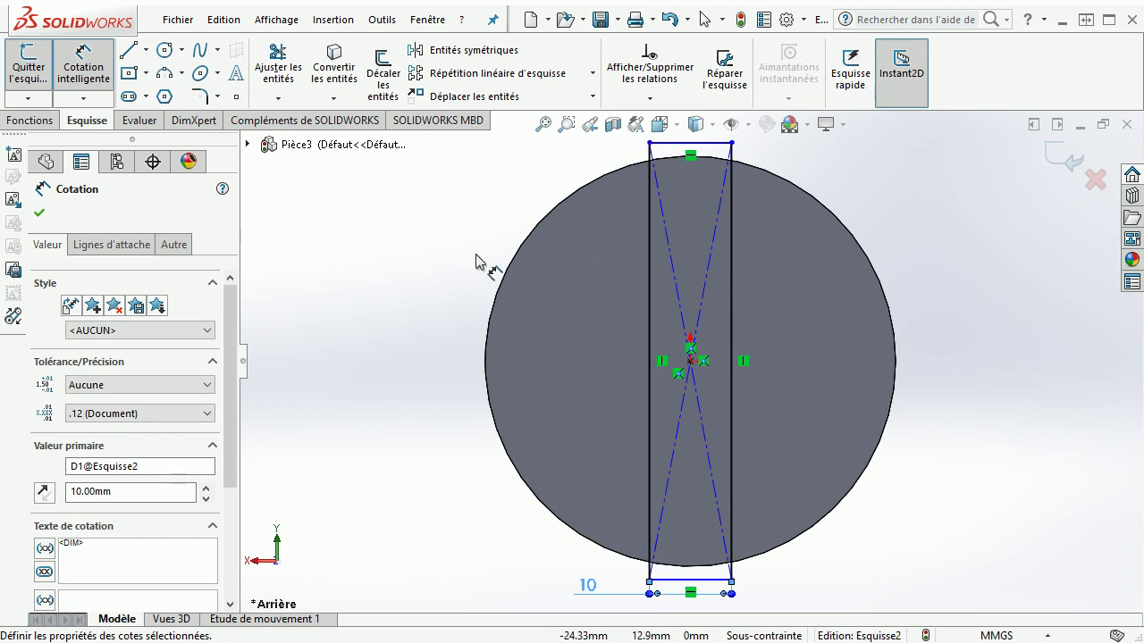
click(40, 120)
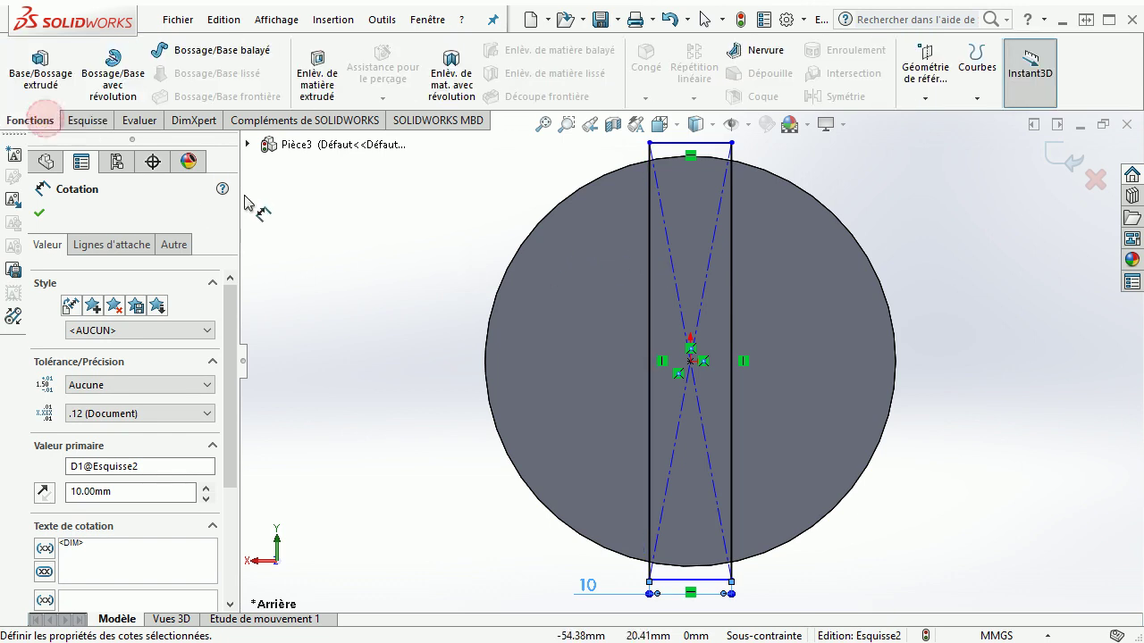
Cut the rectangle sketch 30 mm deep (Borgne) to form the slot, Enlèv. mat.-Extru.1
click(315, 83)
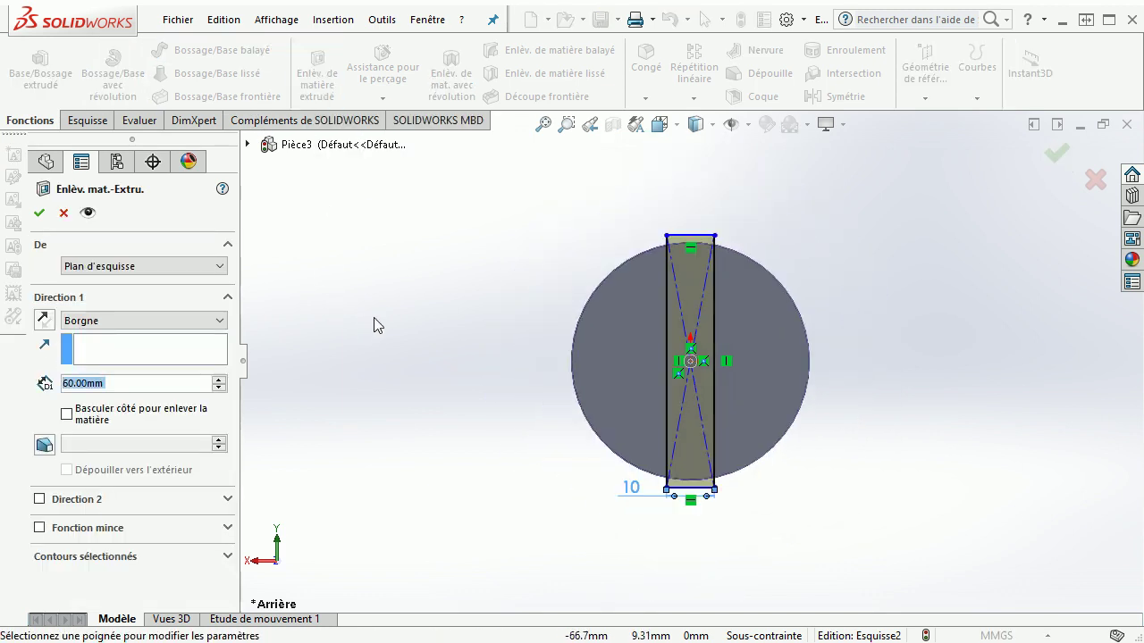
mouse_move(439, 278)
middle_down()
mouse_move(485, 288)
mouse_move(503, 319)
mouse_move(529, 324)
mouse_move(511, 317)
middle_up()
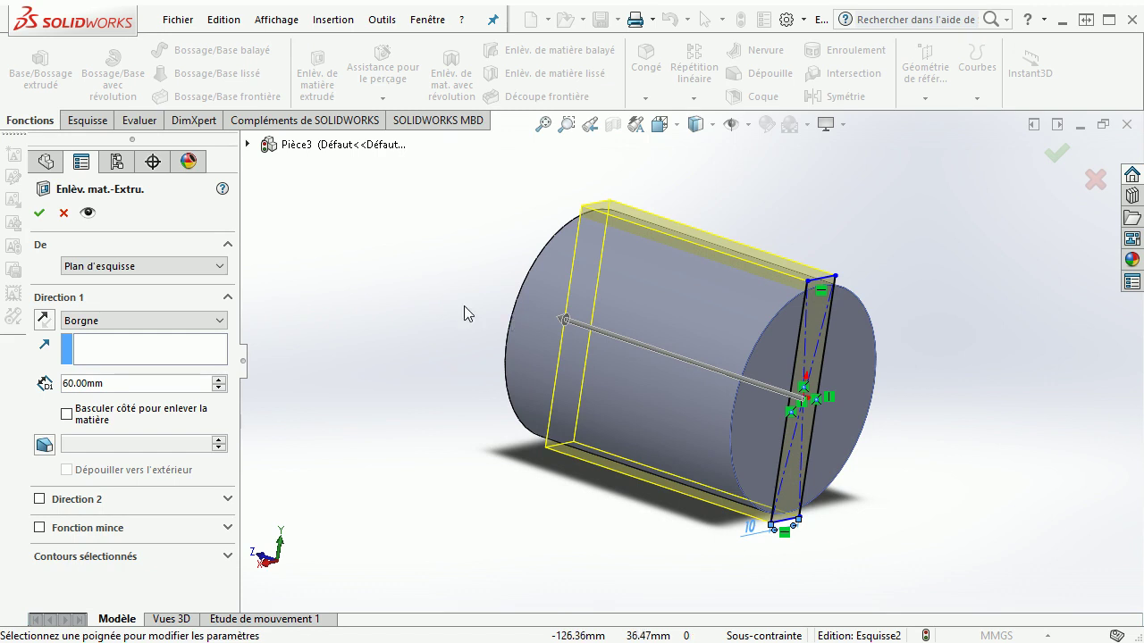
click(132, 383)
right_click(131, 382)
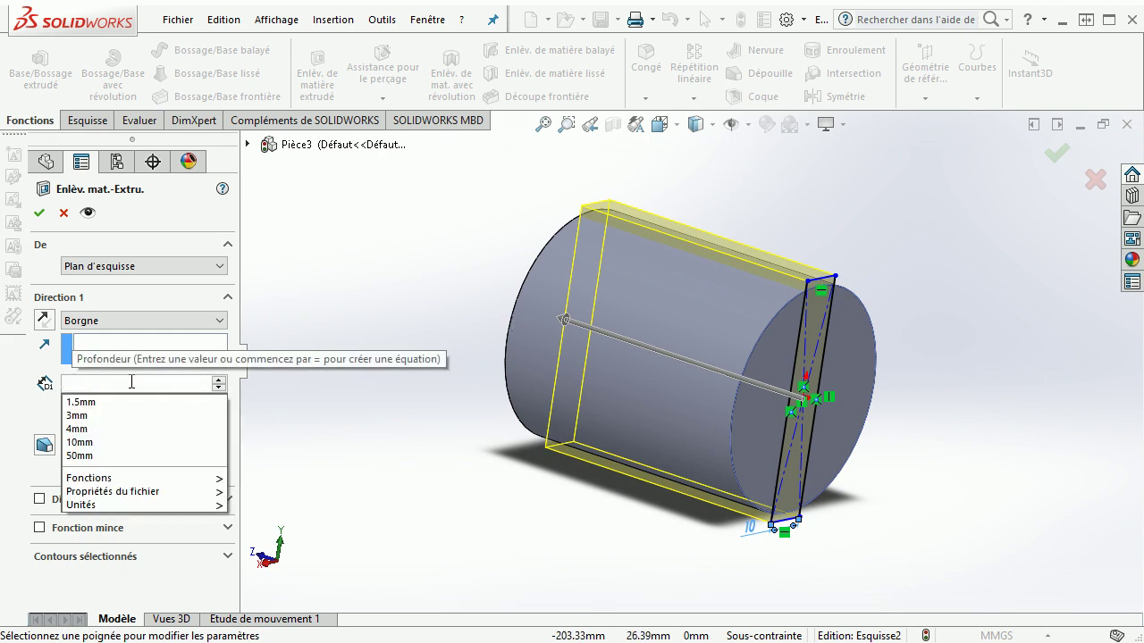
text(30)
key(Return)
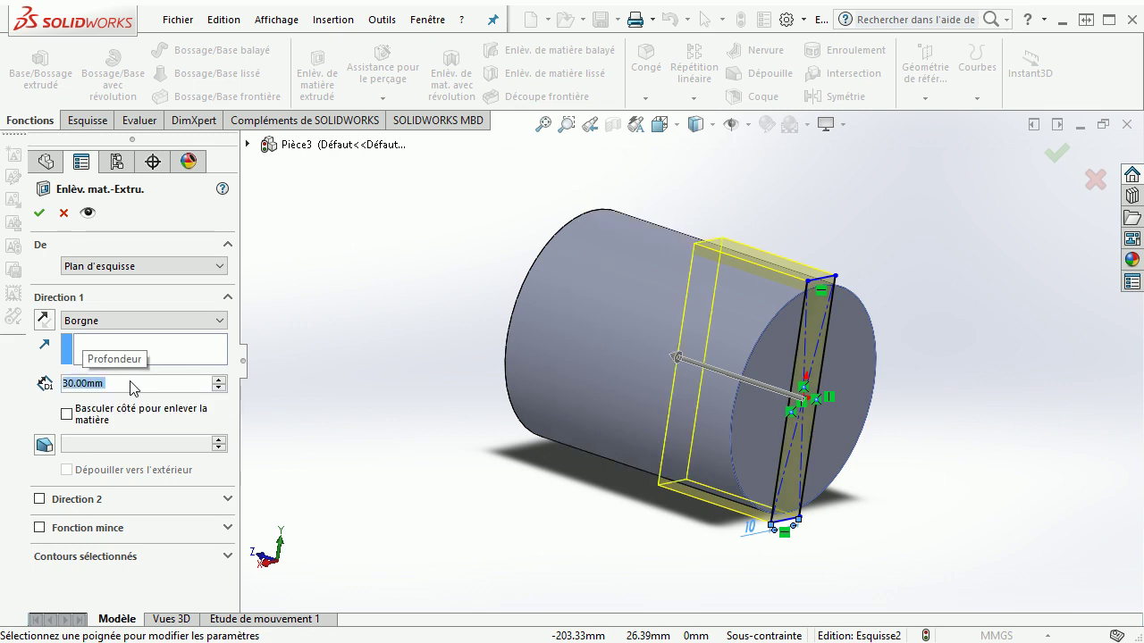
click(38, 212)
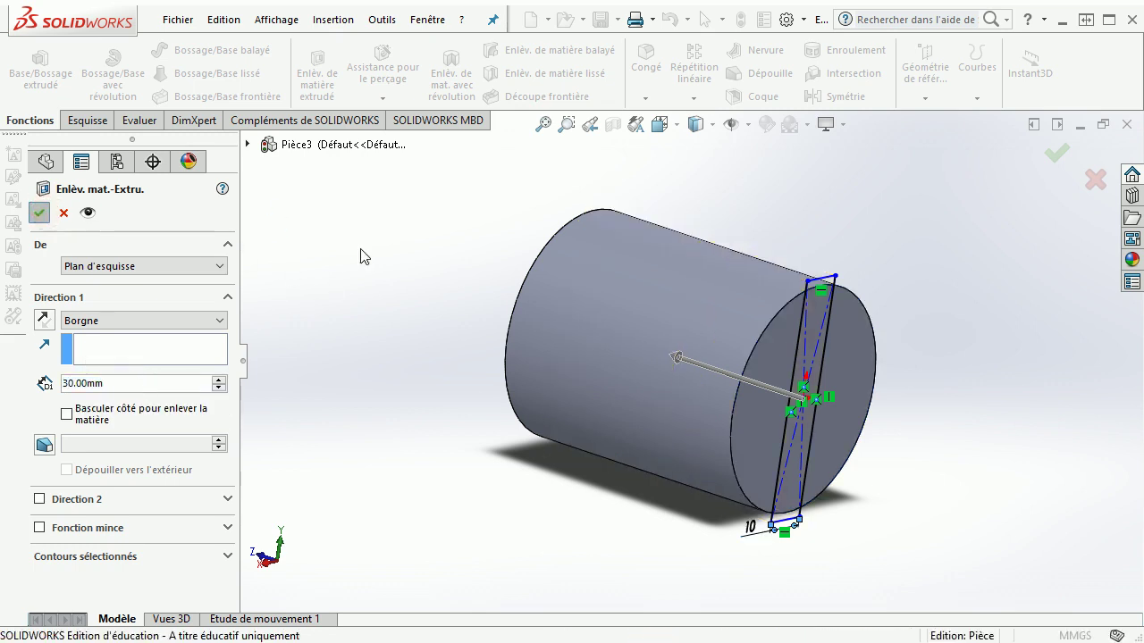
click(457, 239)
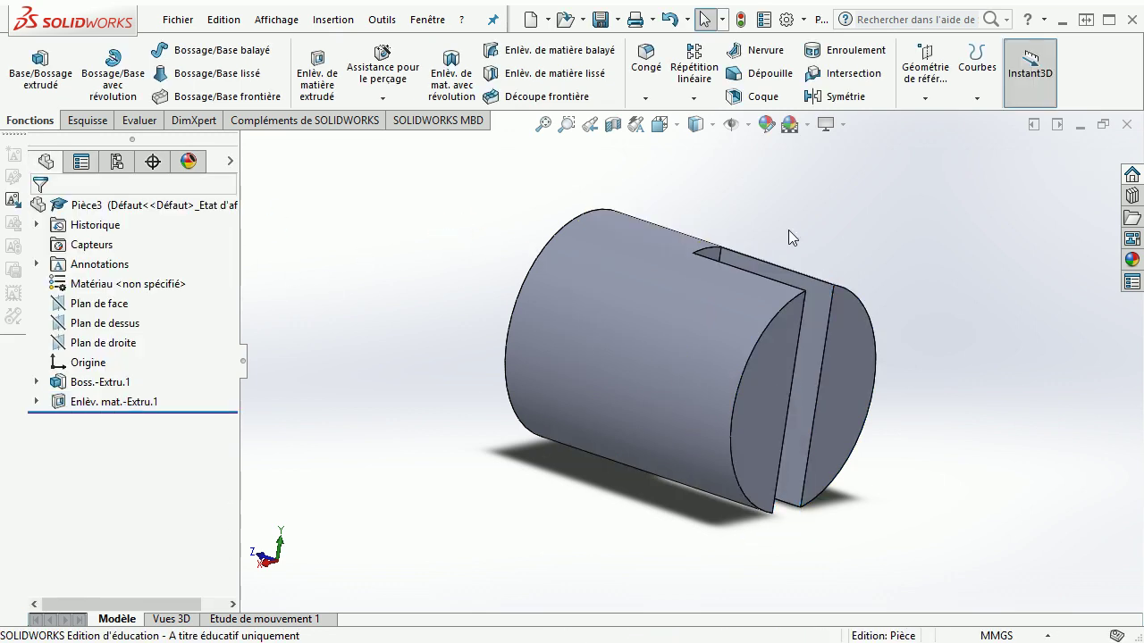
Start a sketch on the right plane, viewed normal to it, and draw a circle on the horizontal axis
mouse_move(1006, 240)
middle_down()
mouse_move(883, 293)
mouse_move(997, 272)
mouse_move(956, 249)
middle_up()
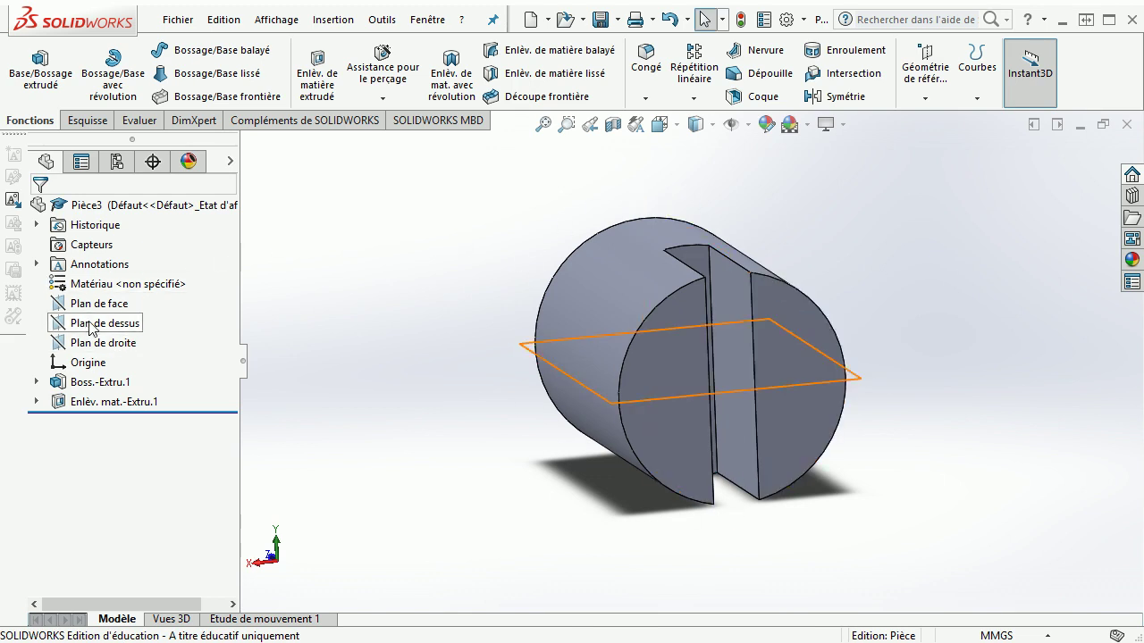
click(92, 344)
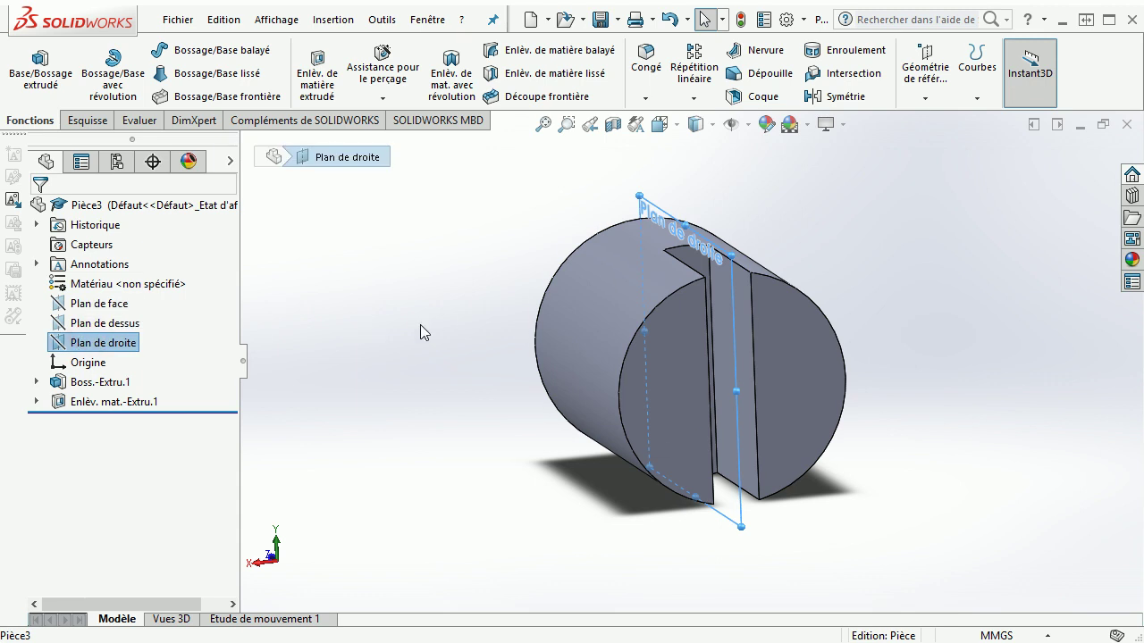
click(85, 120)
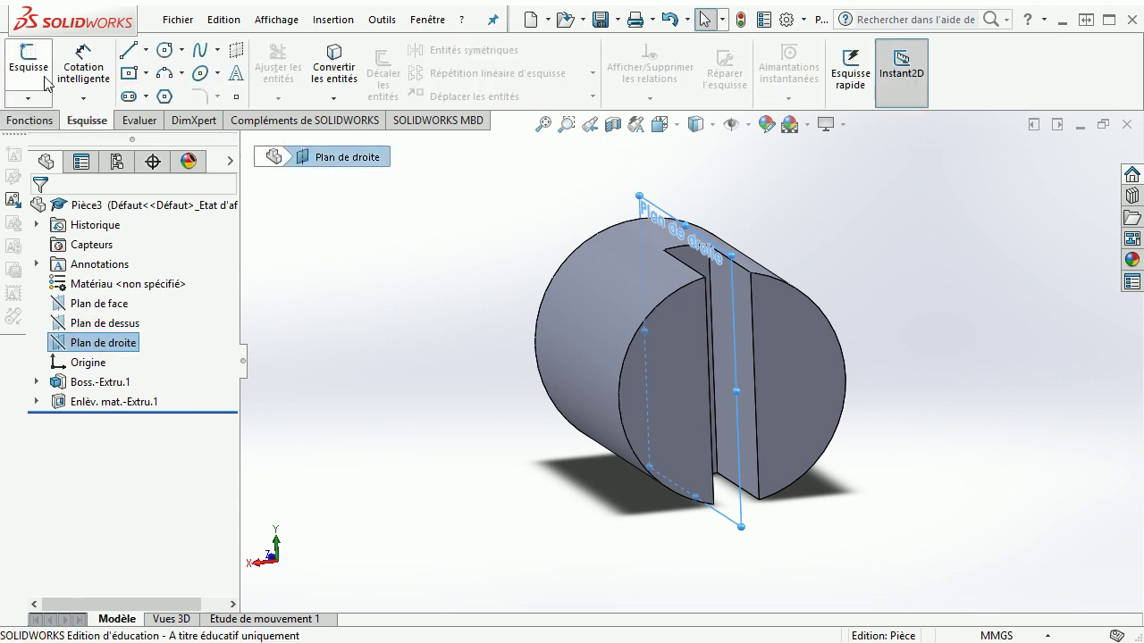
click(45, 79)
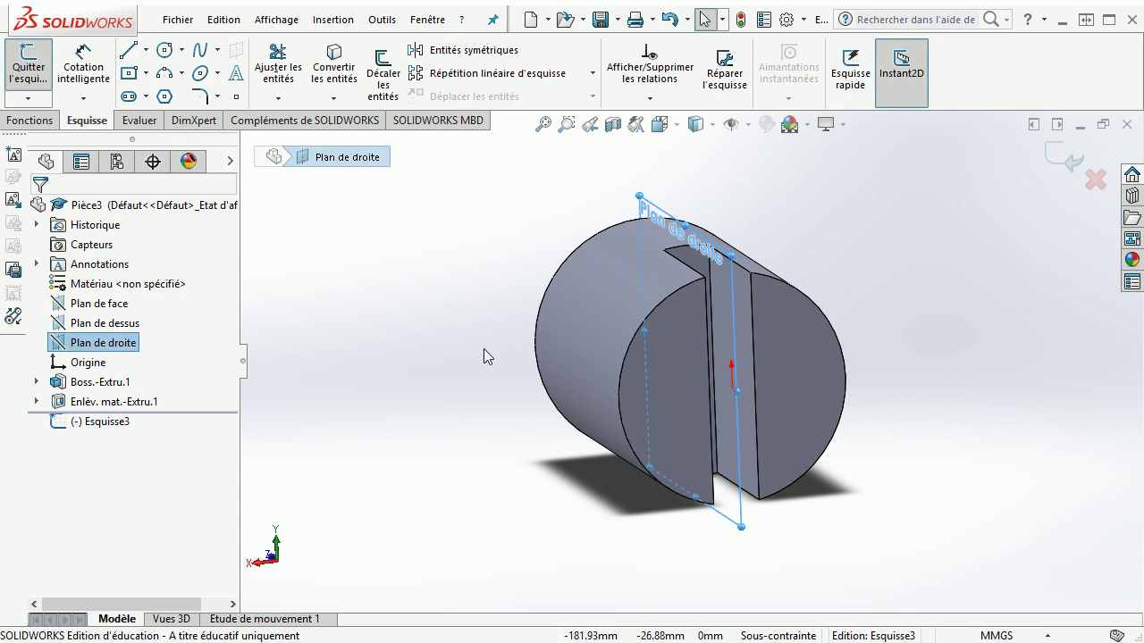
key(ctrl+8)
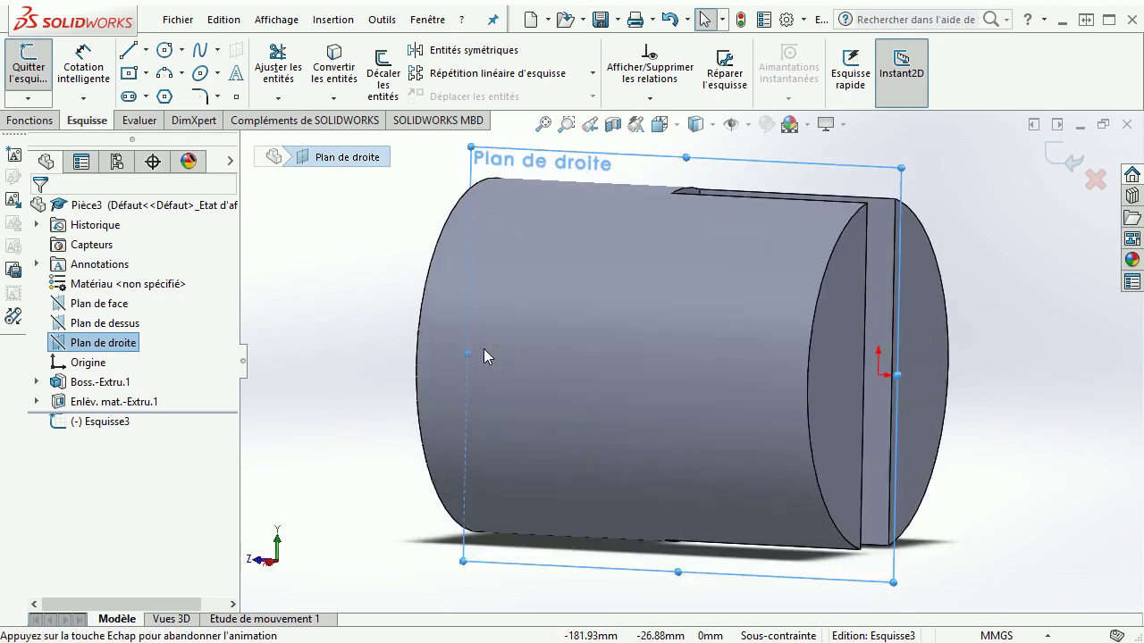
click(166, 50)
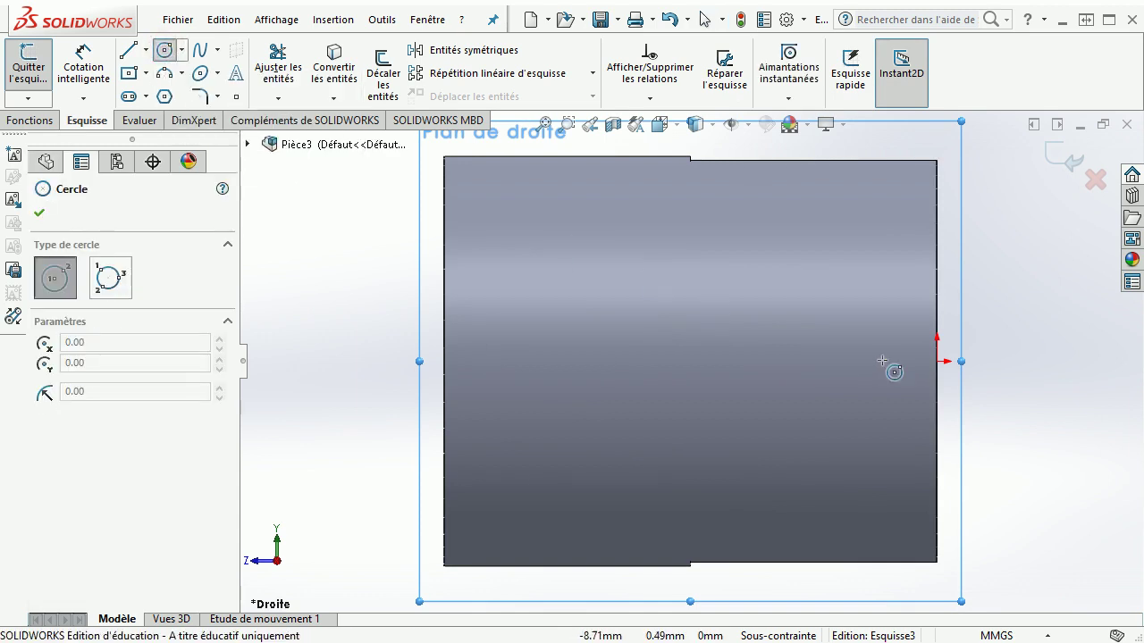
click(832, 362)
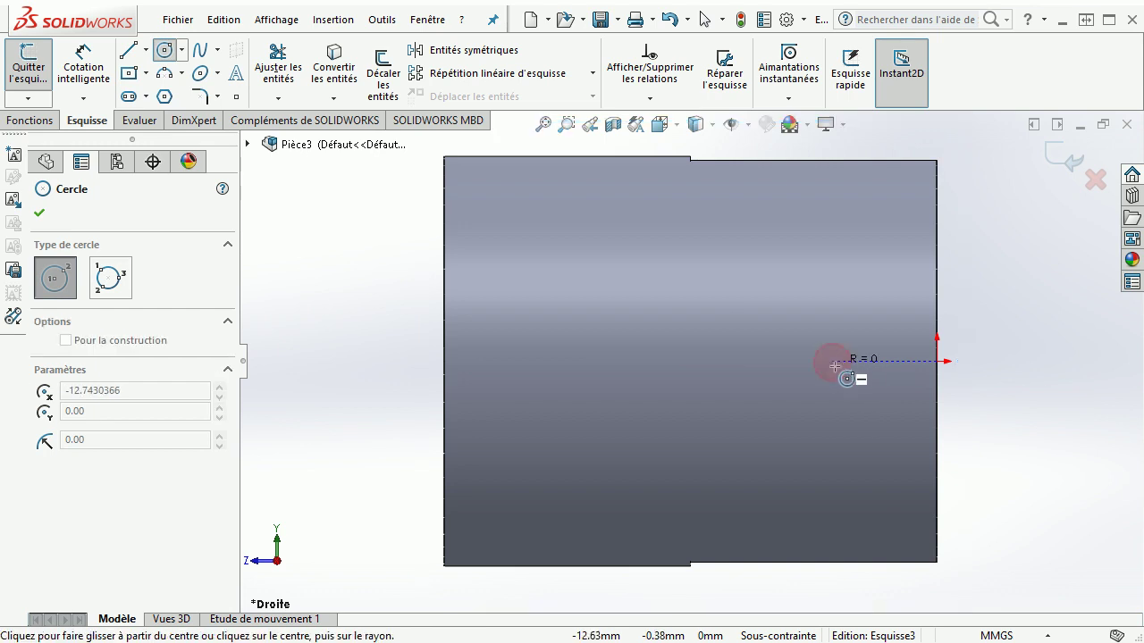
click(876, 404)
click(876, 404)
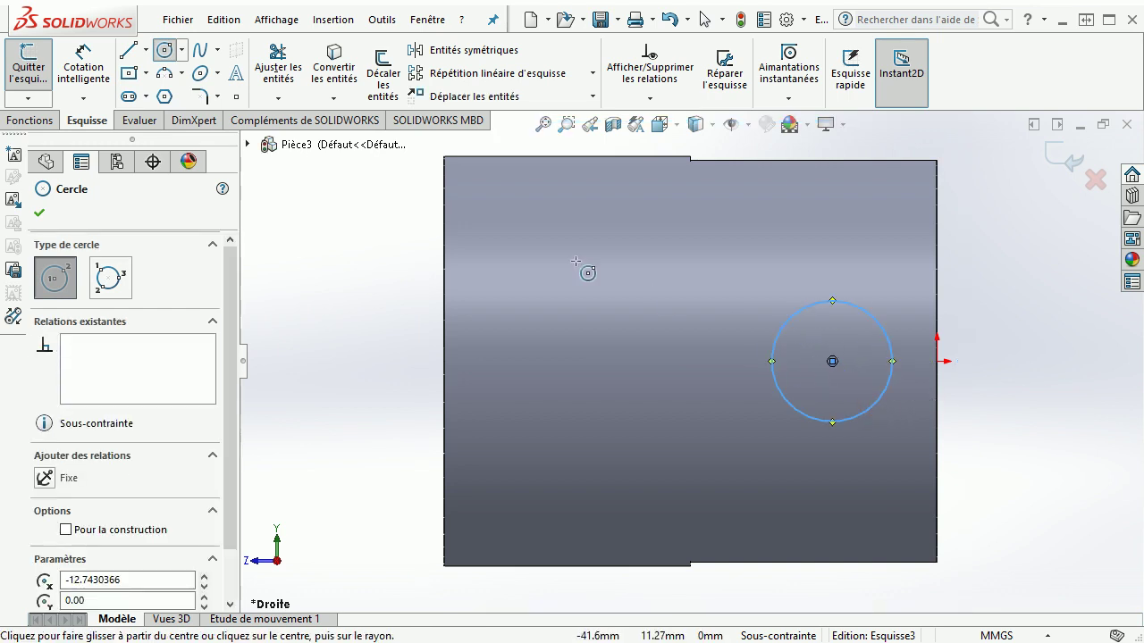
Dimension the circle's diameter to 20 mm and zoom to fit the part
click(85, 56)
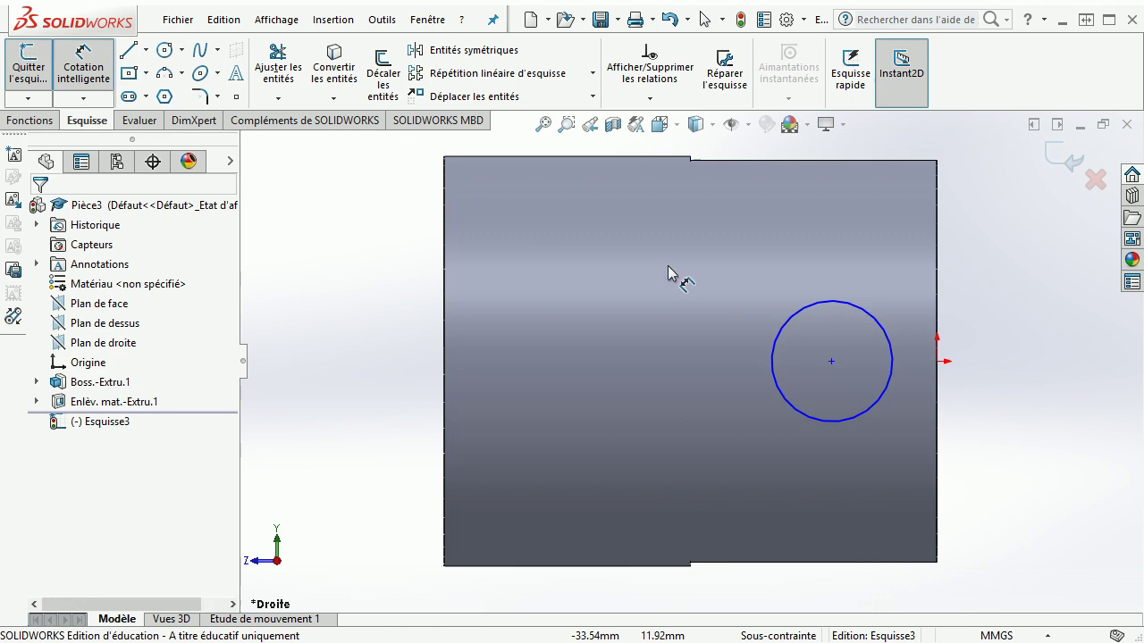
click(852, 306)
click(831, 258)
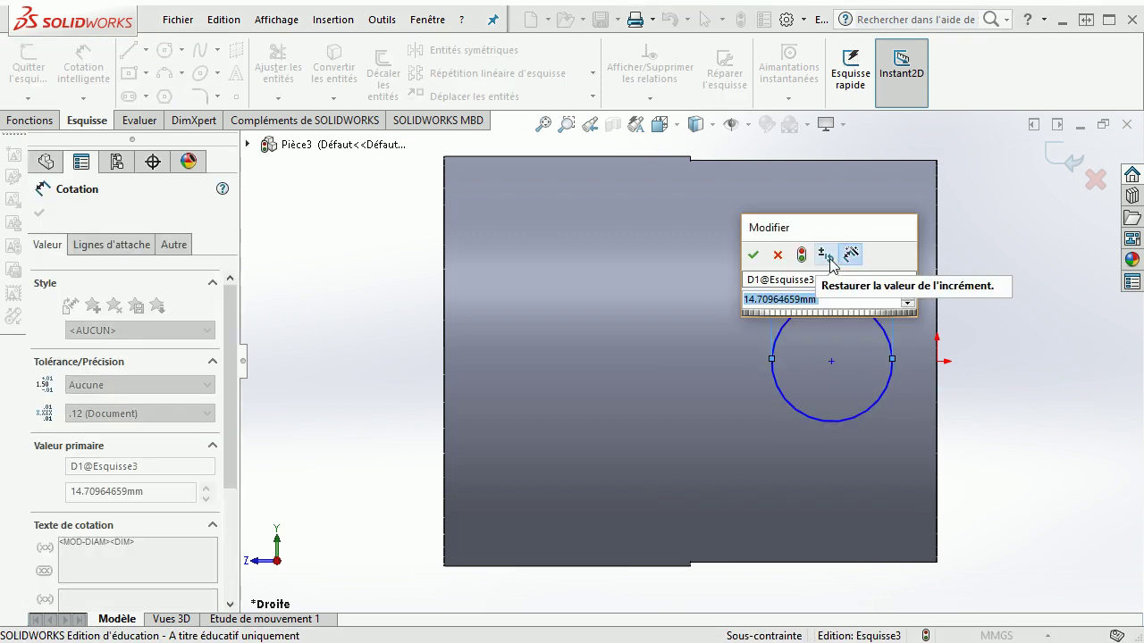
text(20)
key(Return)
key(z)
key(z)
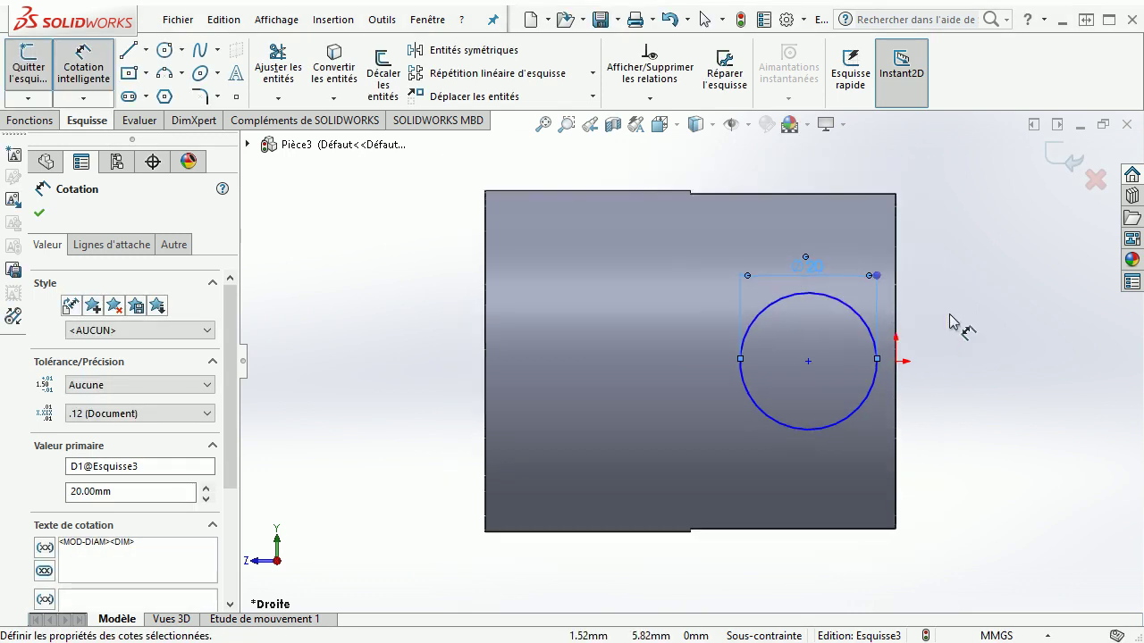
click(29, 120)
Cut the 20 mm circle in both directions with Direction 2 to make the cross hole
click(304, 70)
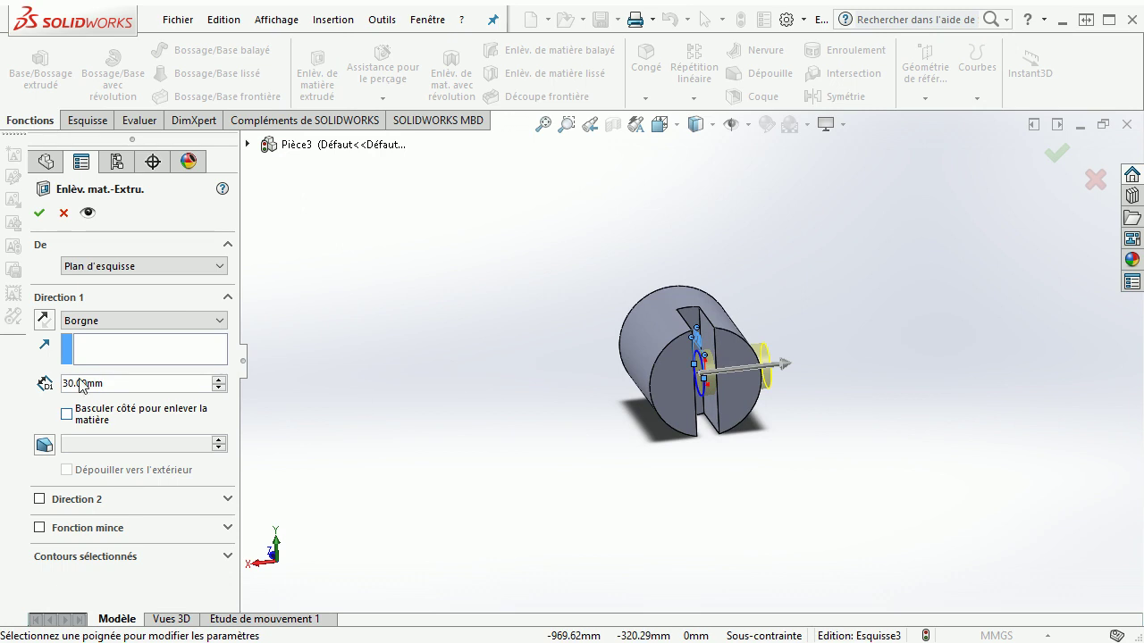
click(39, 500)
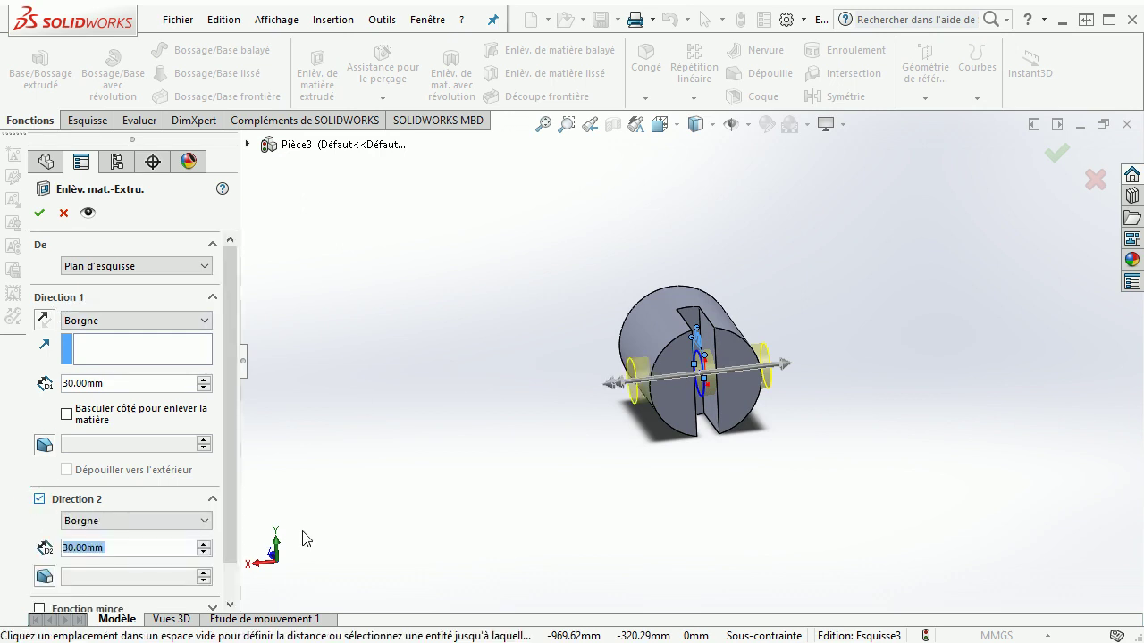
click(48, 213)
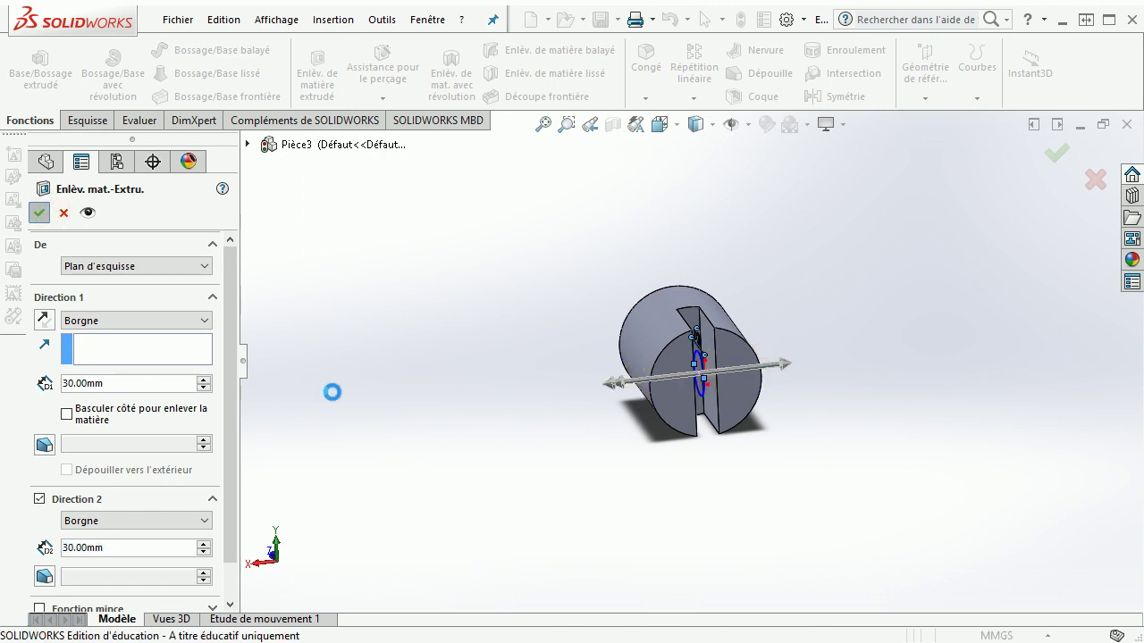
click(464, 407)
mouse_move(463, 413)
middle_down()
mouse_move(568, 361)
mouse_move(988, 283)
mouse_move(933, 343)
middle_up()
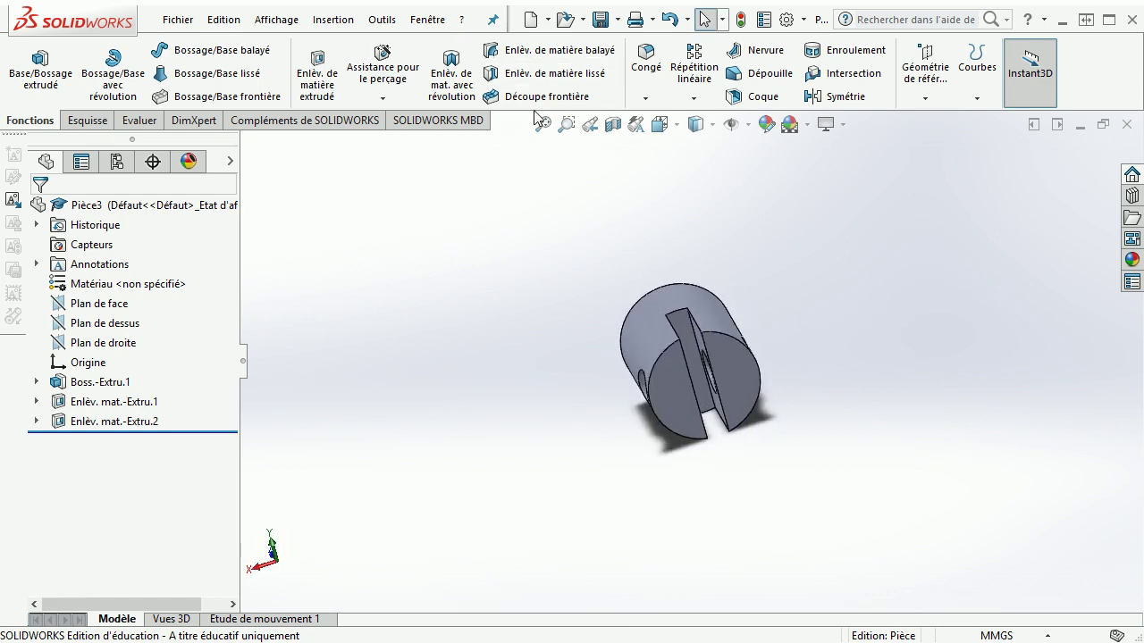
key(ctrl+shift+z)
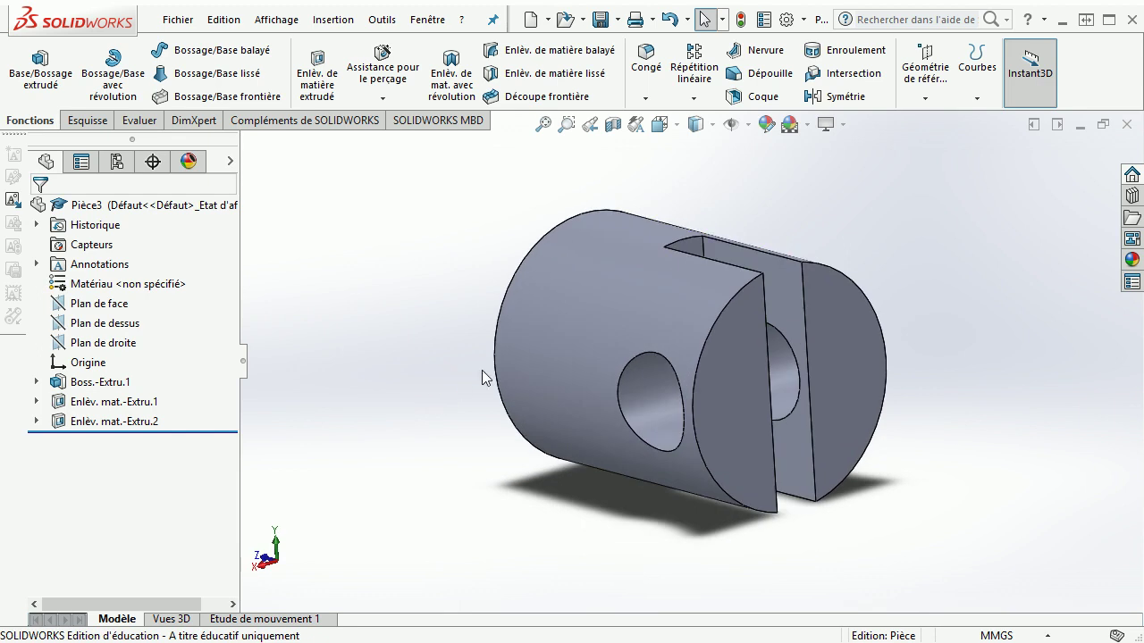
middle_drag(915, 221, 899, 244)
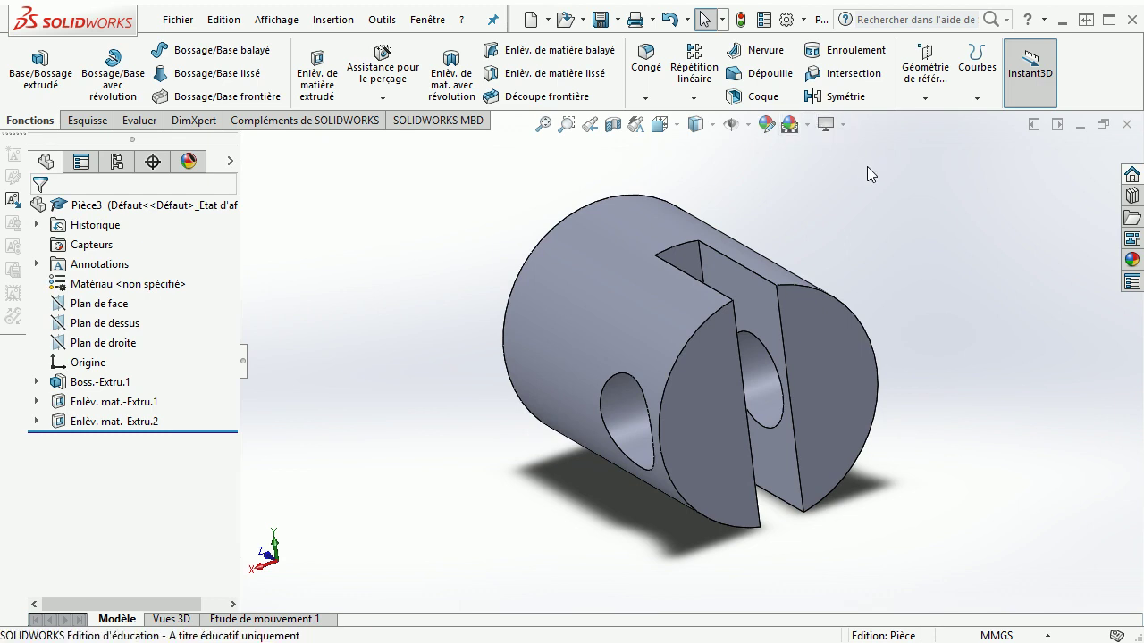
Create reference plane Plan1 offset 20 mm from Plan de droite
click(930, 70)
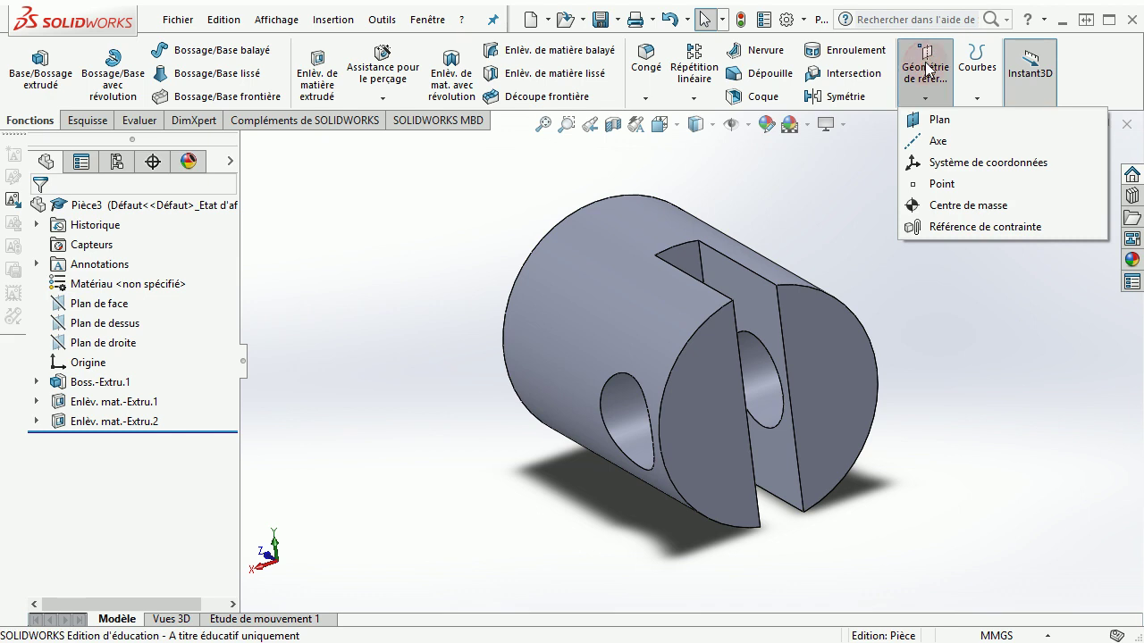
click(929, 125)
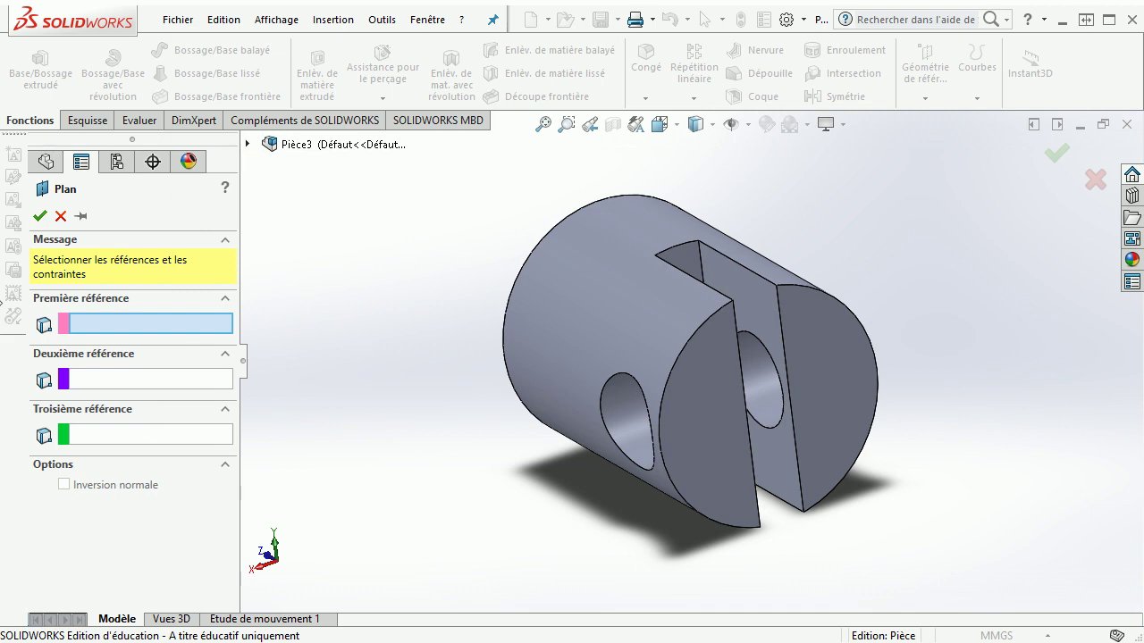
click(247, 143)
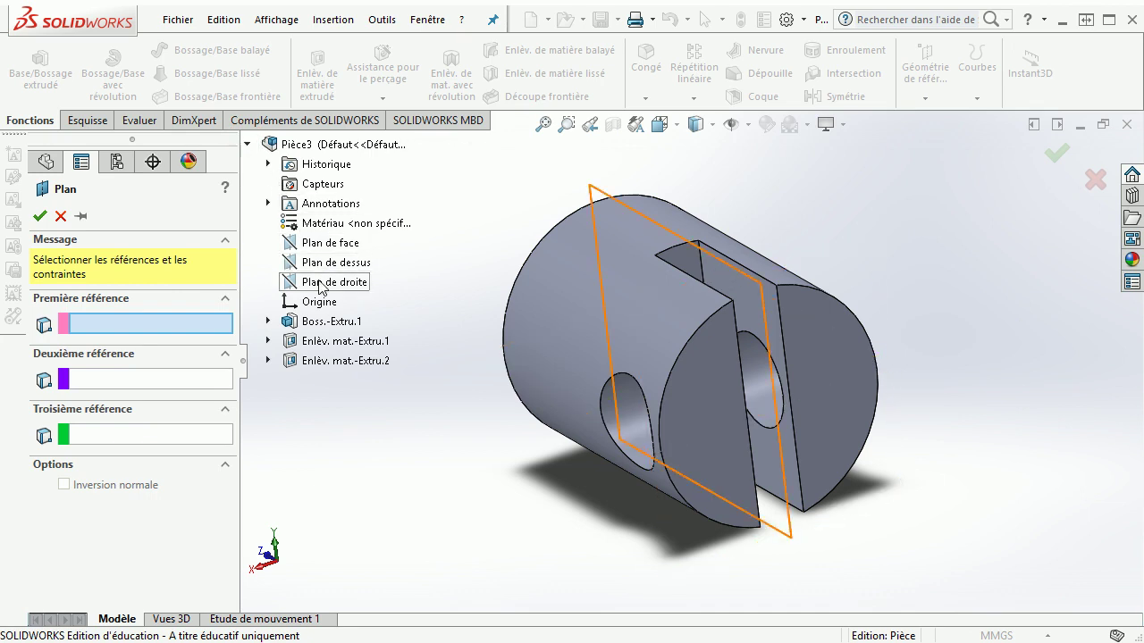
click(320, 286)
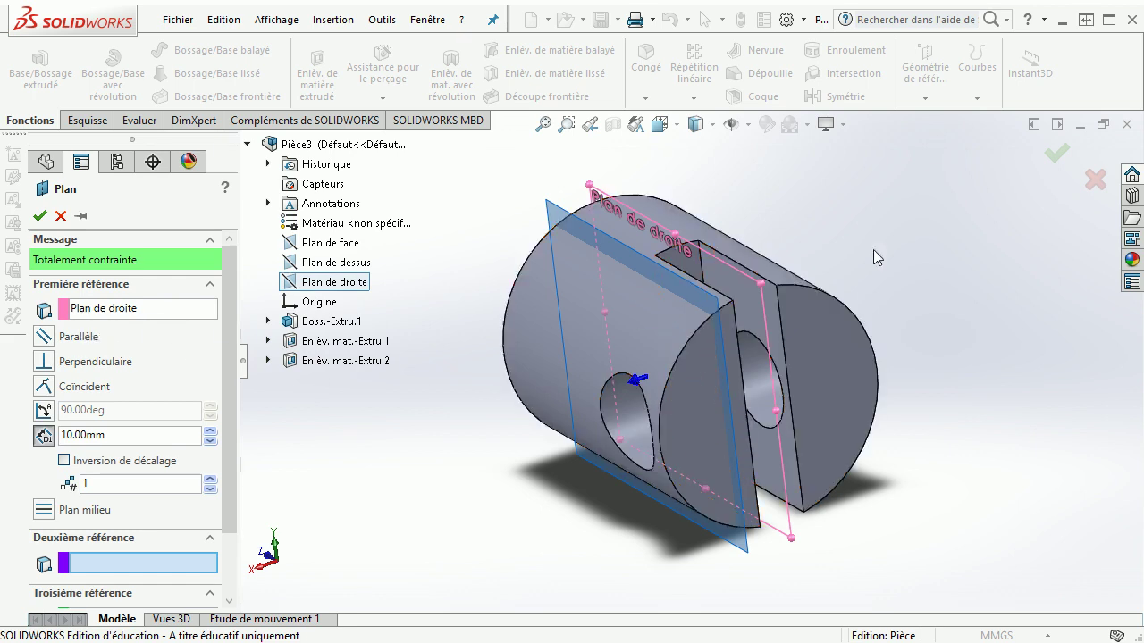
middle_drag(991, 375, 951, 345)
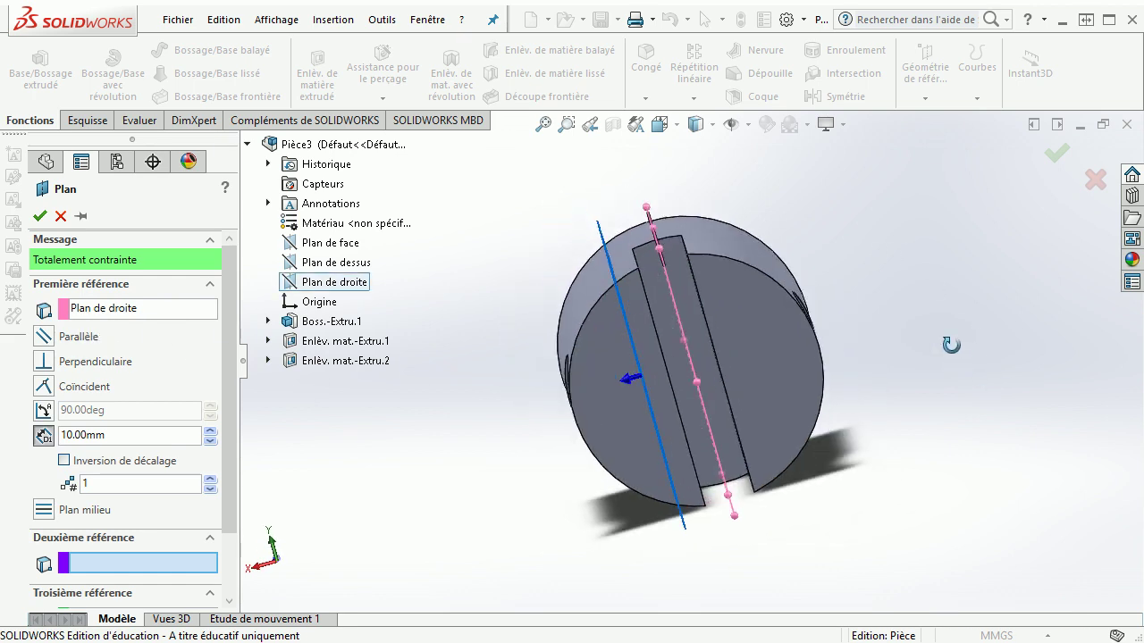
middle_drag(474, 261, 483, 235)
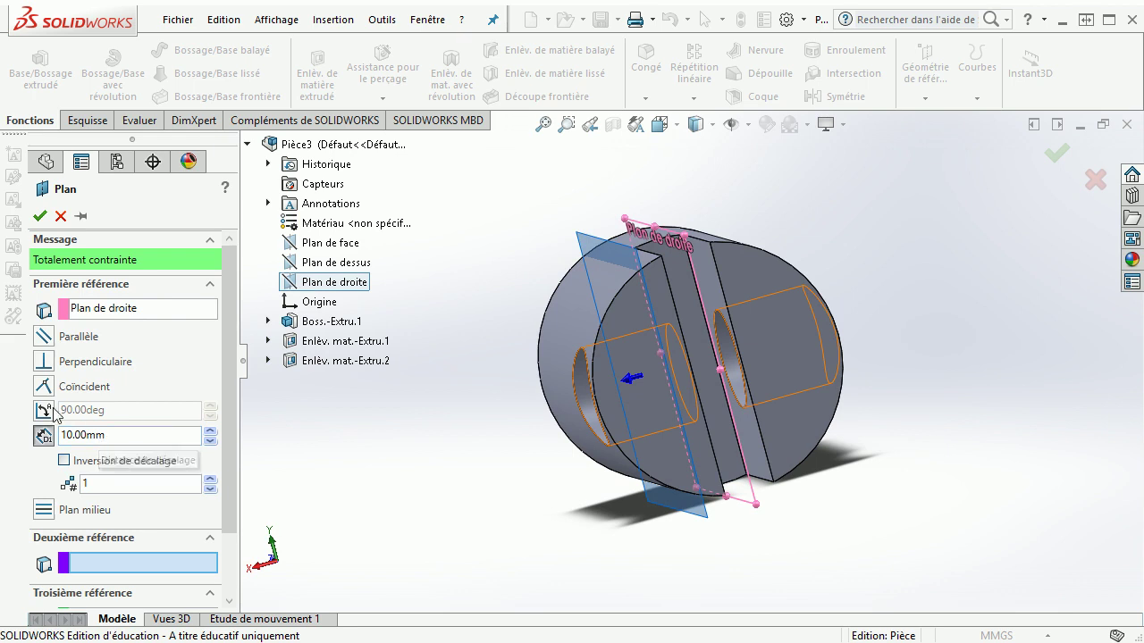
drag(103, 436, 36, 443)
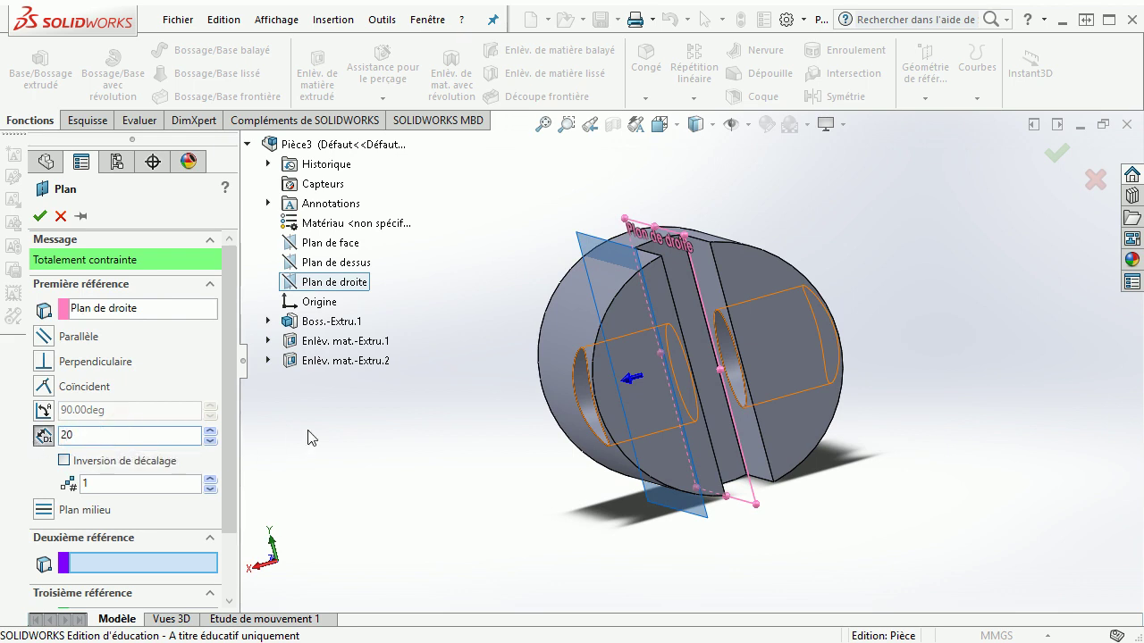
key(Return)
click(40, 216)
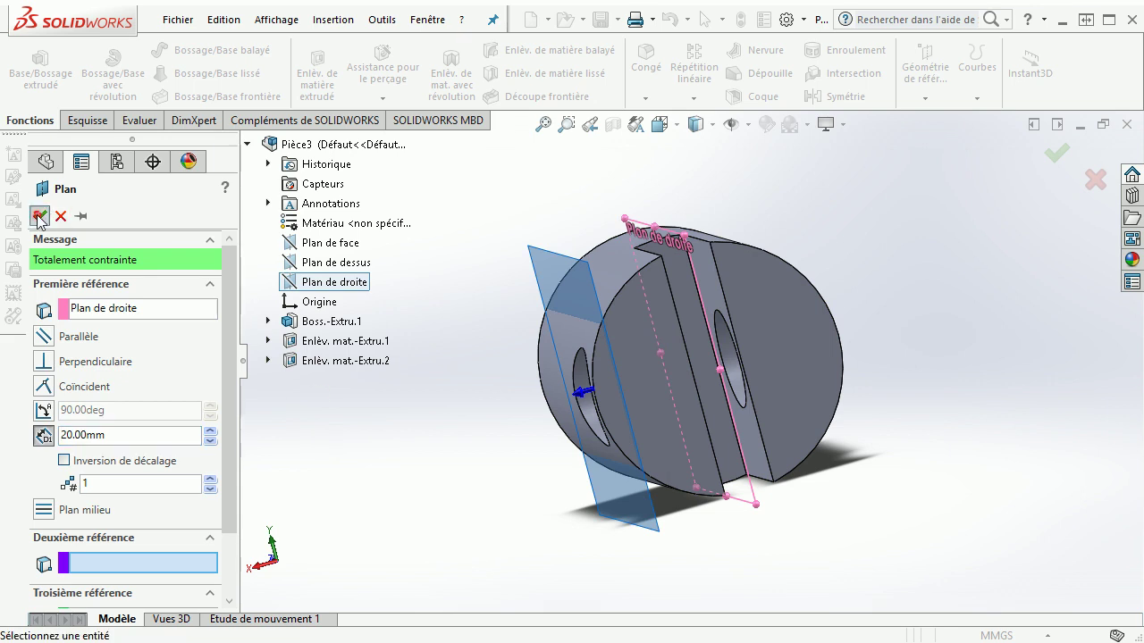
middle_drag(420, 420, 475, 253)
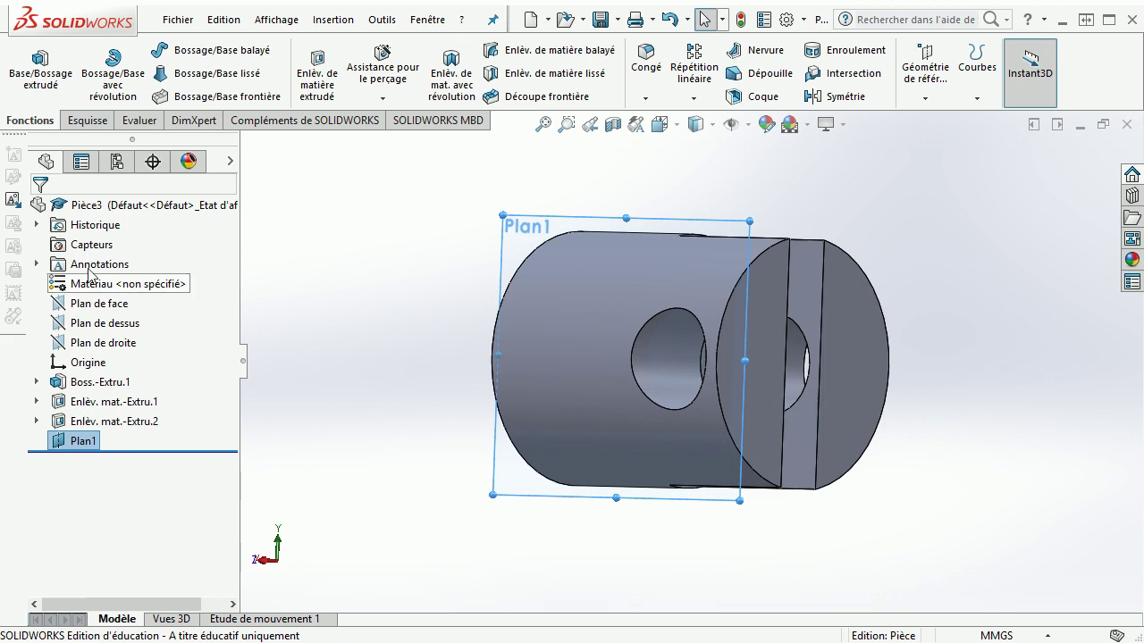
Start a sketch on Plan1 and draw a centre rectangle at the cross hole's centre
click(90, 119)
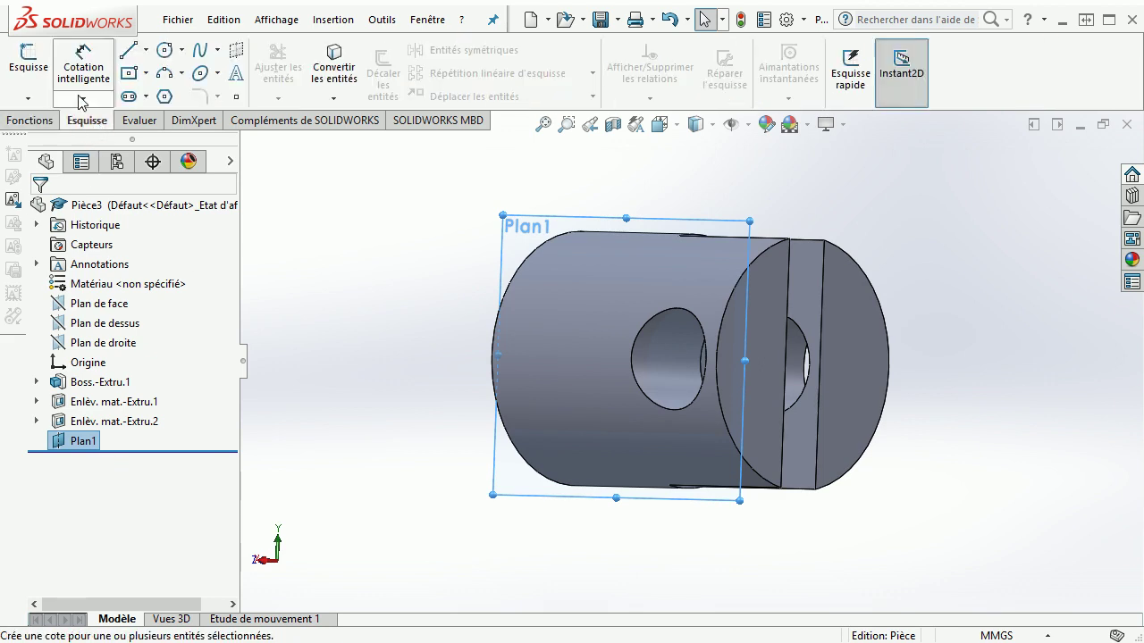
click(34, 46)
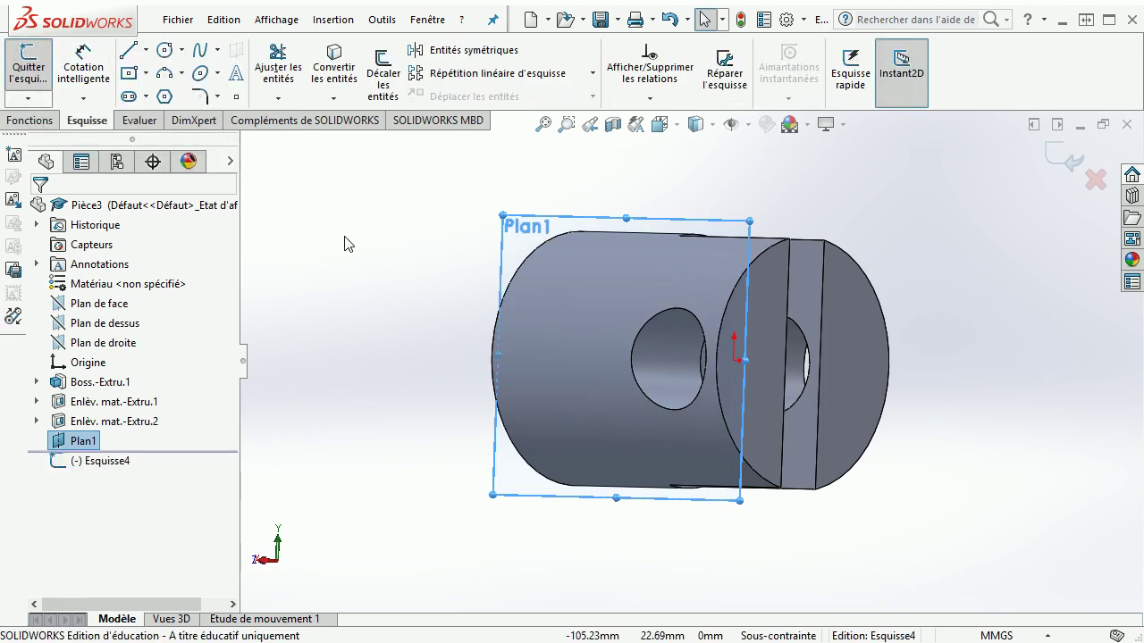
key(ctrl+8)
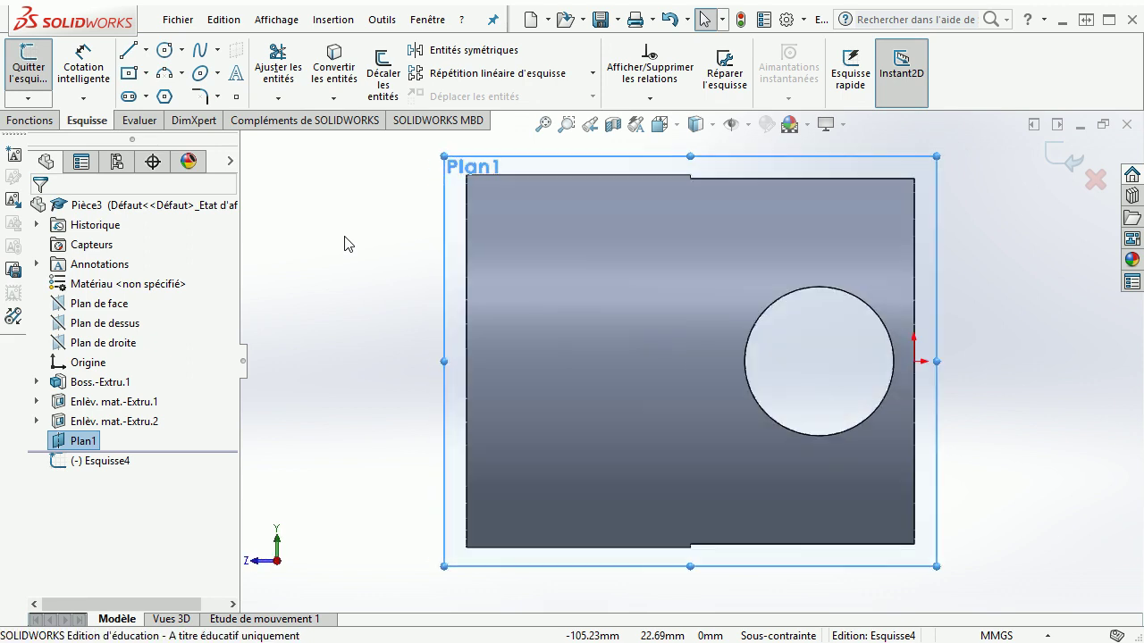
click(130, 75)
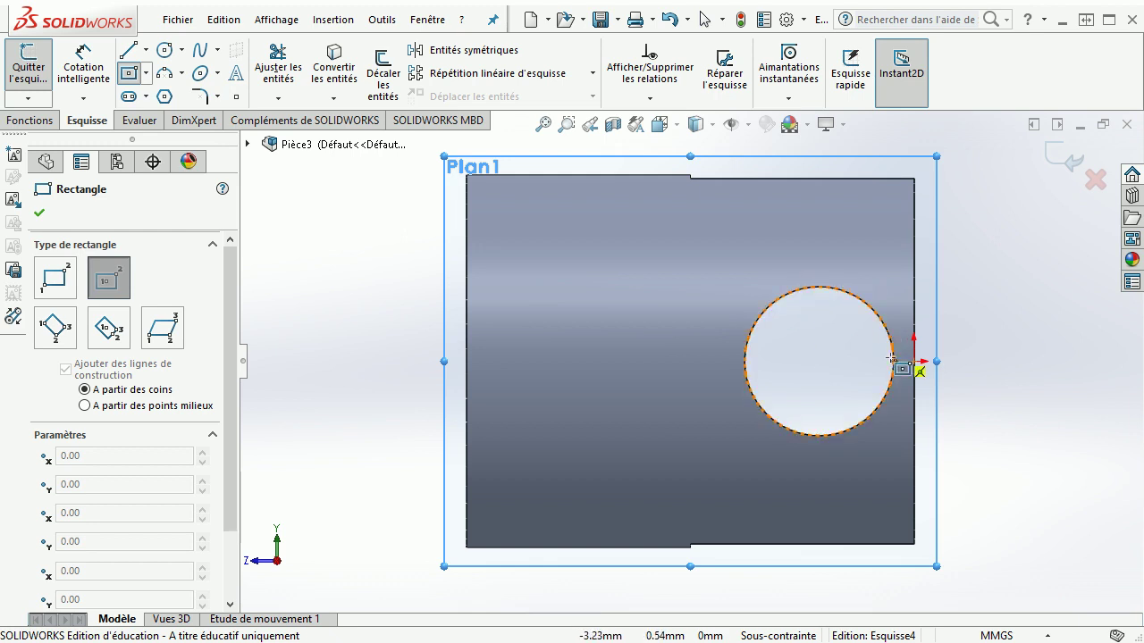
click(819, 362)
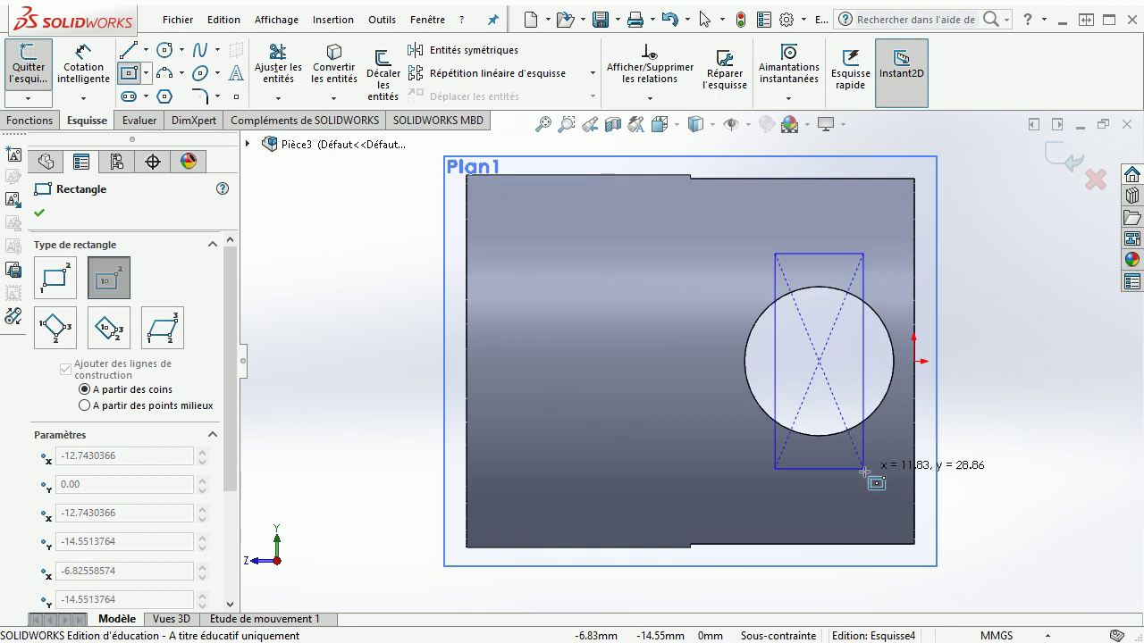
click(902, 598)
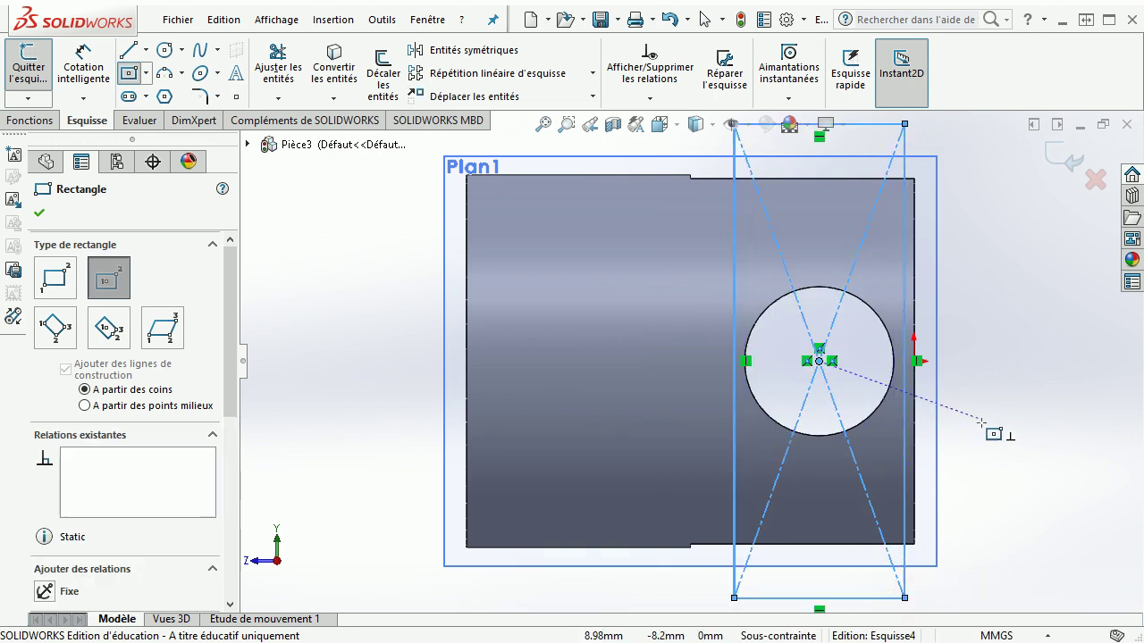
key(f)
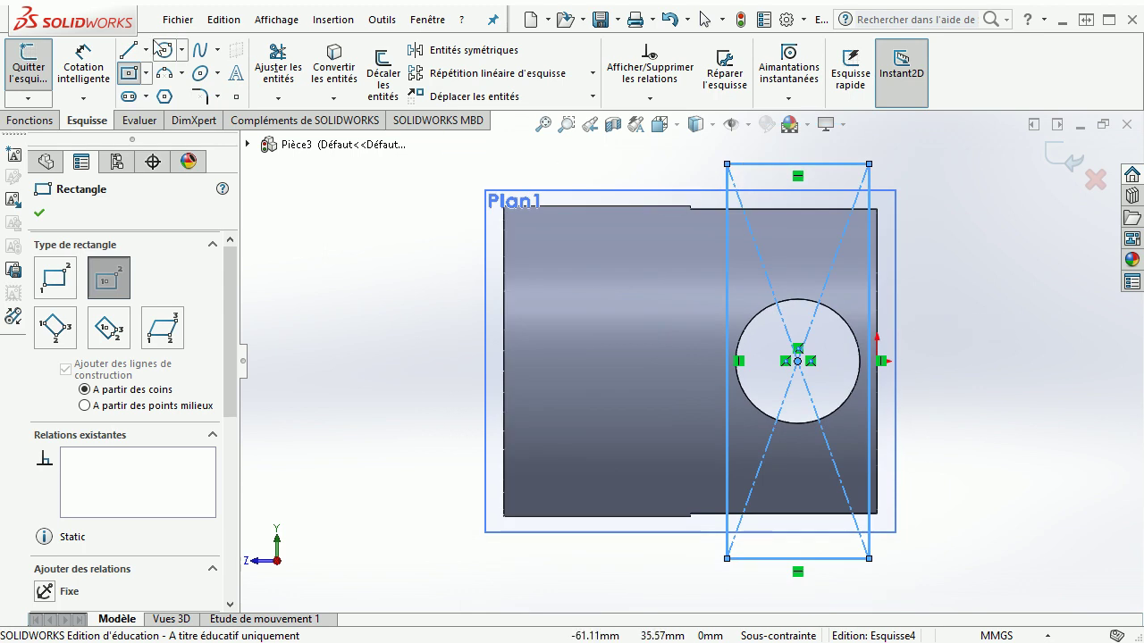
Dimension the rectangle's top edge to 22 mm wide
click(83, 58)
click(757, 166)
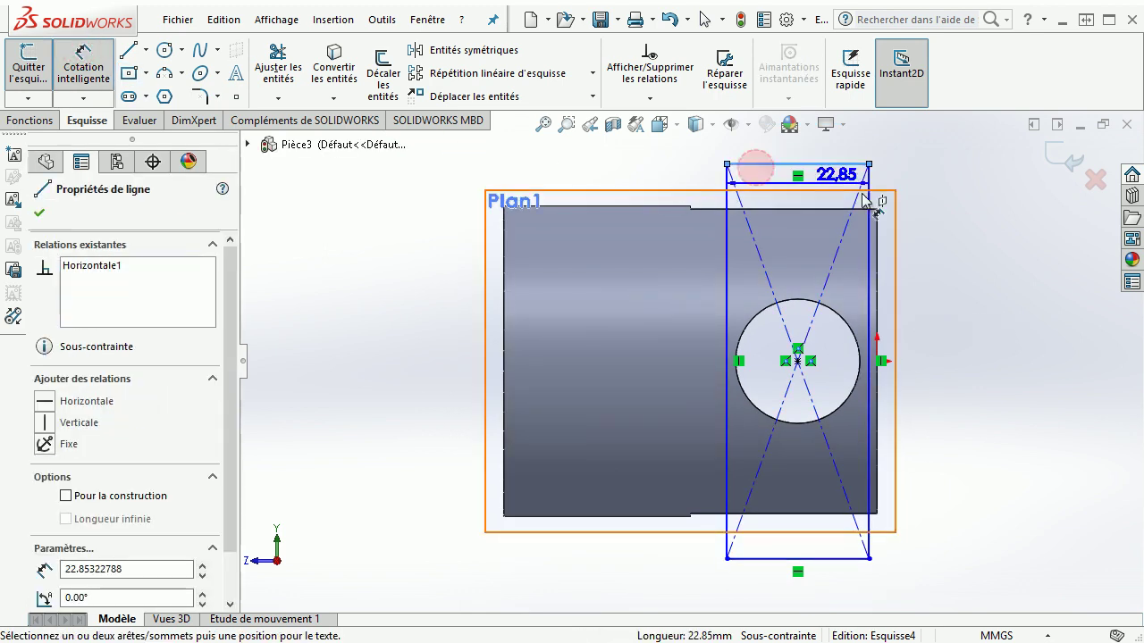
click(980, 248)
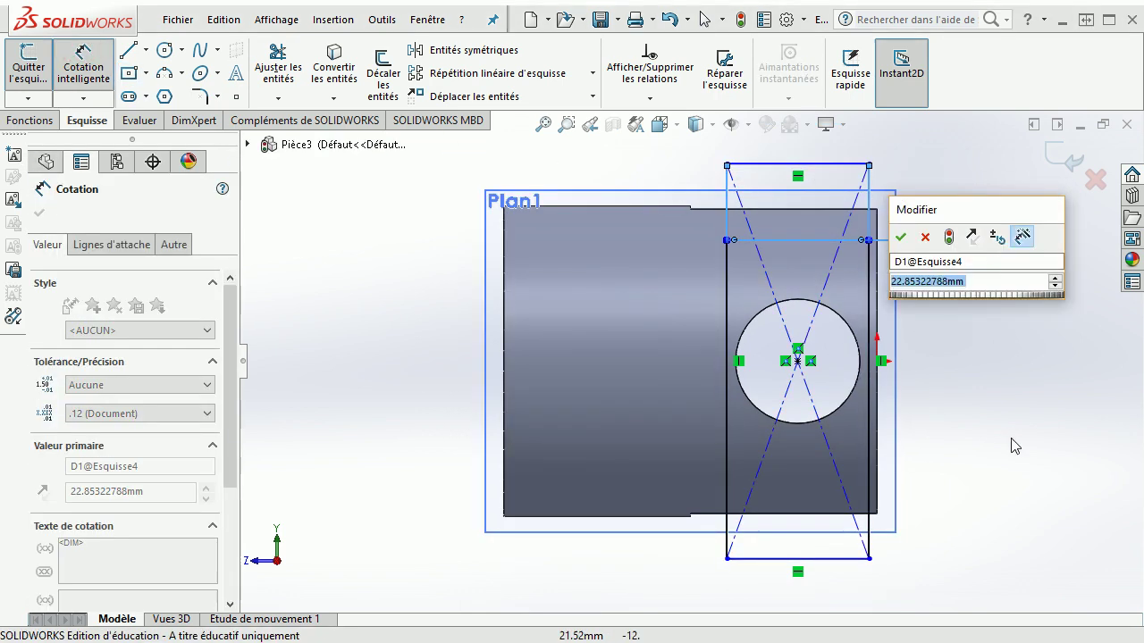
text(22)
key(Return)
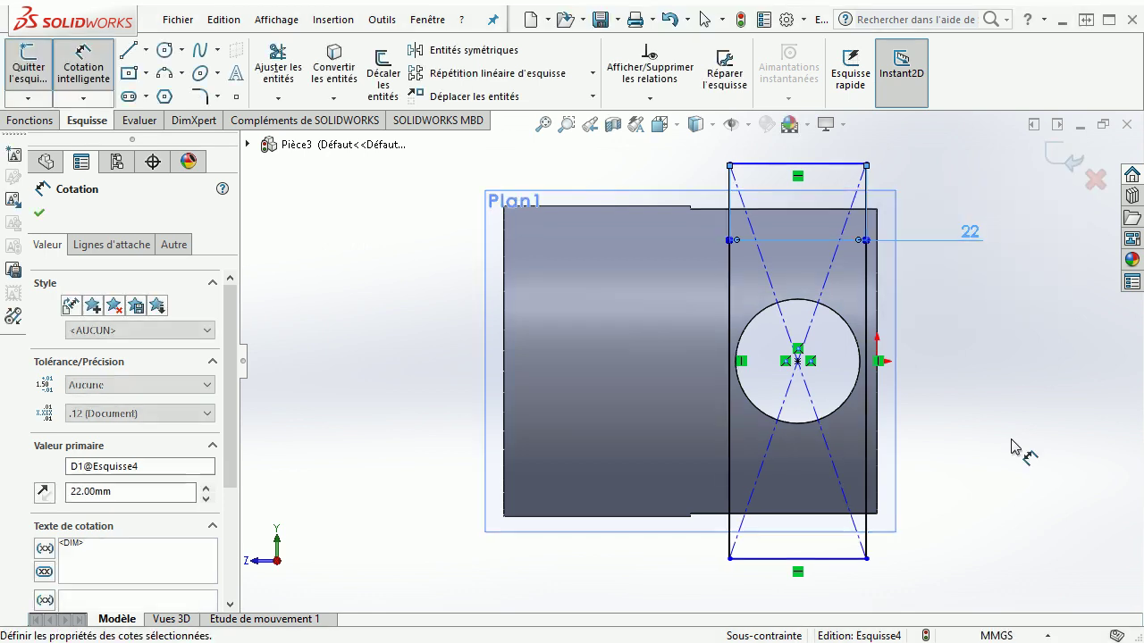
mouse_move(986, 402)
middle_down()
mouse_move(899, 391)
mouse_move(840, 402)
middle_up()
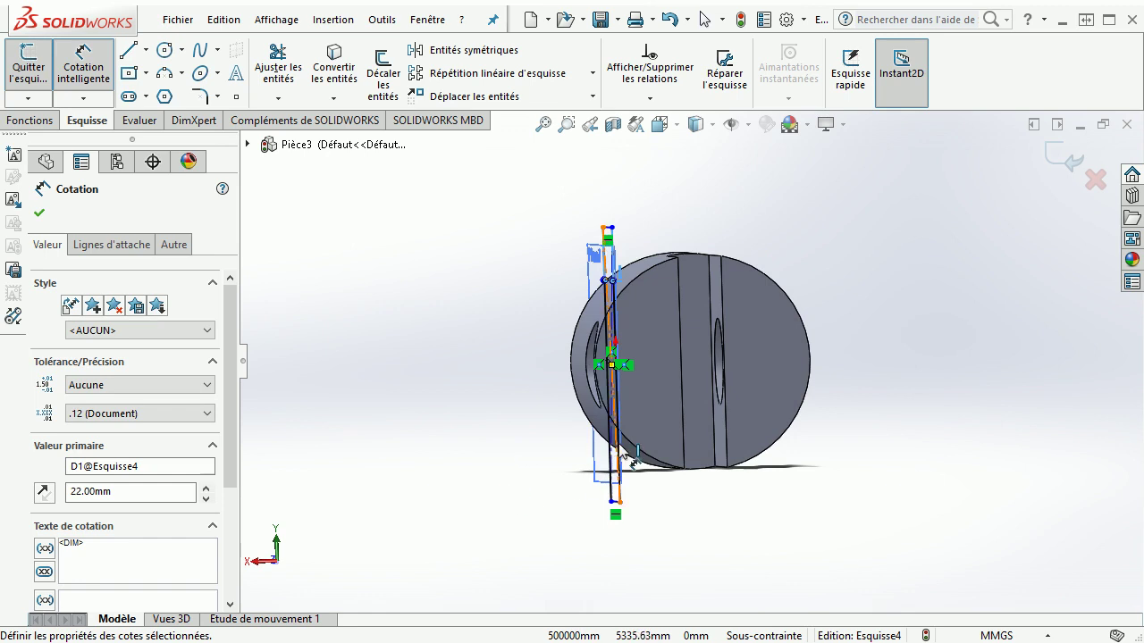
middle_drag(430, 404, 370, 332)
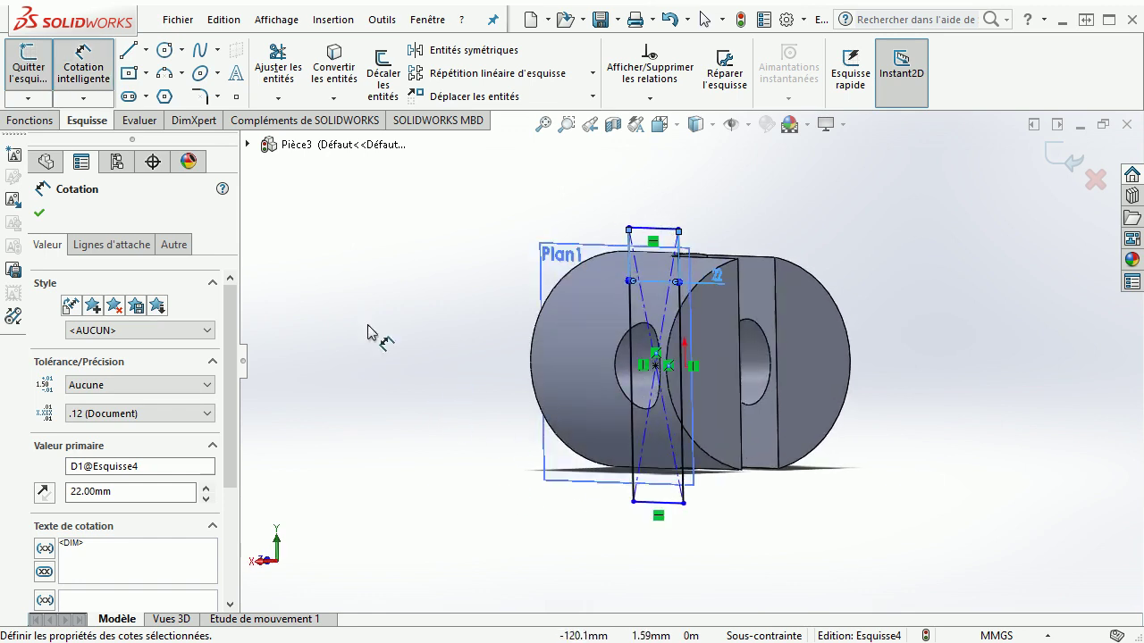
Cut the rectangle 30 mm in the reversed direction to form the flat pocket Enlèv. mat.-Extru.3
click(26, 120)
click(317, 74)
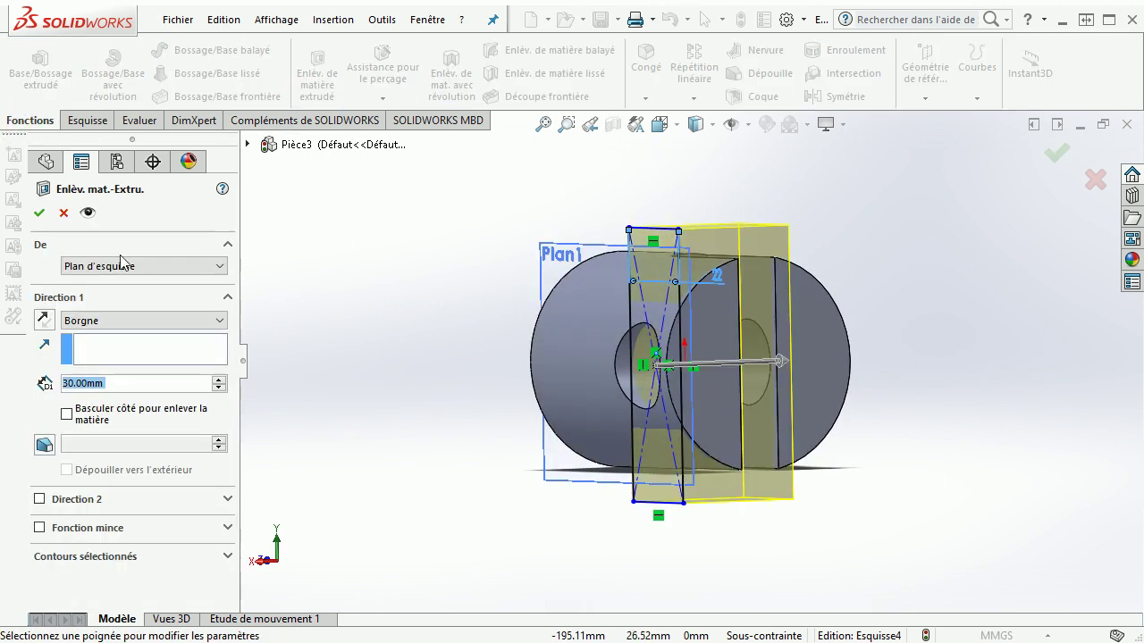
middle_drag(416, 273, 361, 276)
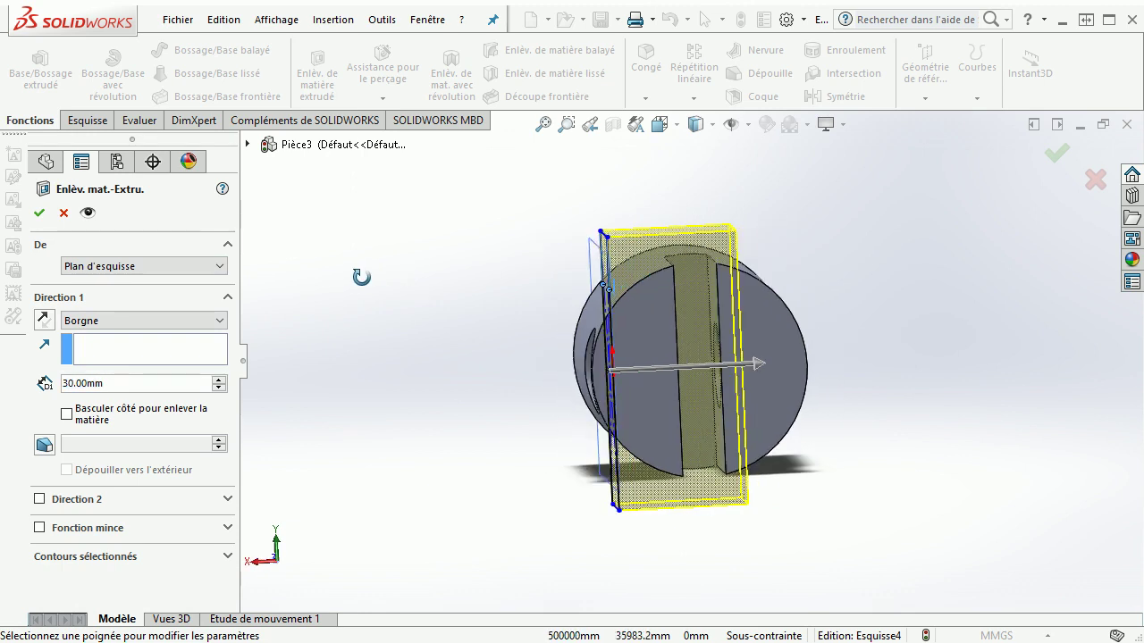
click(43, 320)
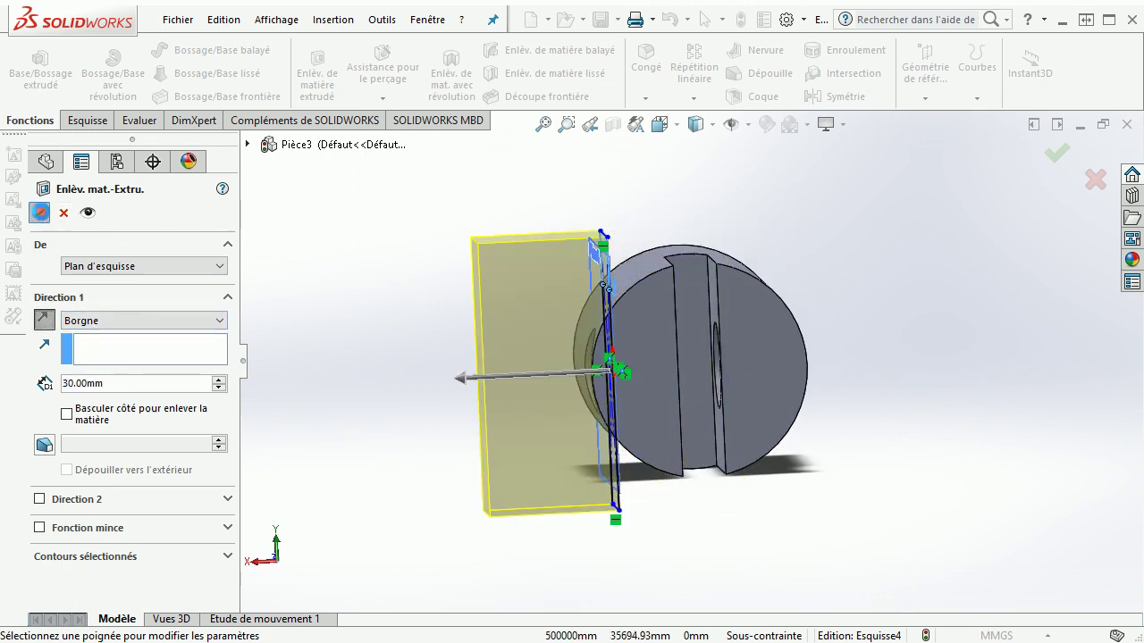
click(40, 213)
mouse_move(408, 225)
middle_down()
mouse_move(416, 286)
mouse_move(542, 230)
mouse_move(470, 266)
mouse_move(518, 309)
mouse_move(396, 345)
mouse_move(485, 309)
mouse_move(447, 309)
mouse_move(560, 243)
middle_up()
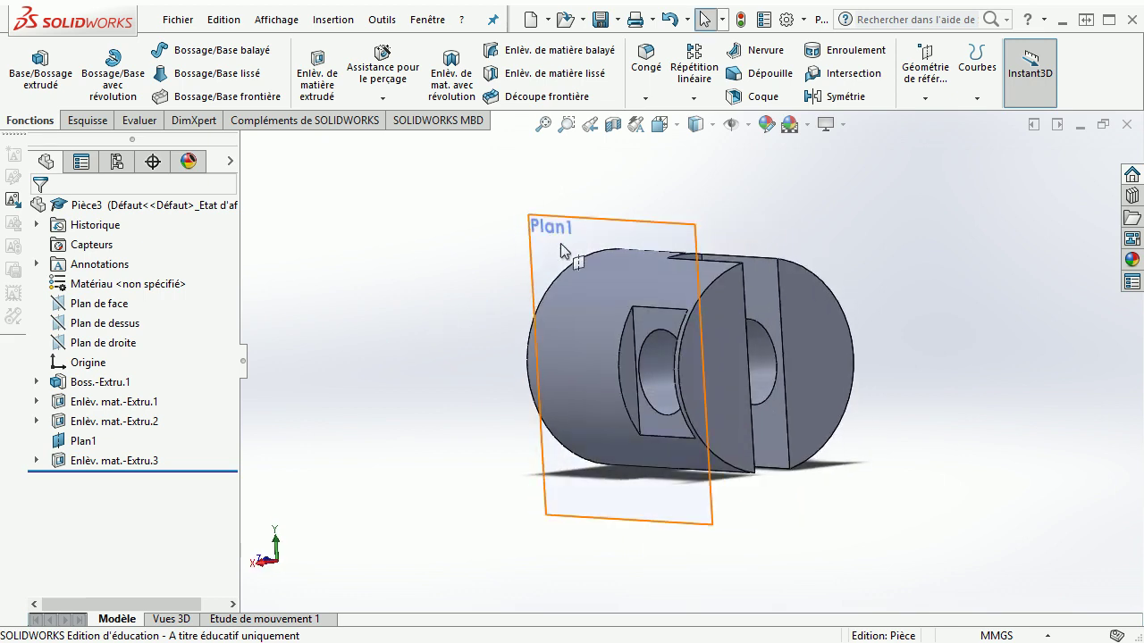
Hide Plan1 and orbit the part to inspect the pocket
click(94, 442)
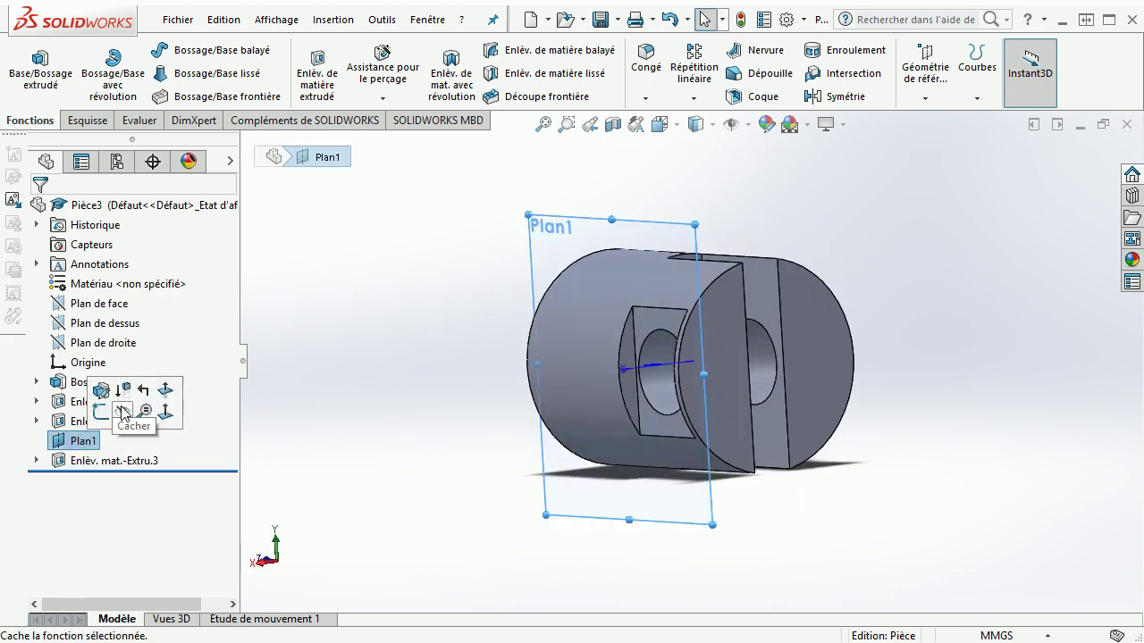
click(122, 412)
mouse_move(473, 242)
middle_down()
mouse_move(402, 324)
mouse_move(477, 281)
middle_up()
middle_drag(933, 316, 932, 345)
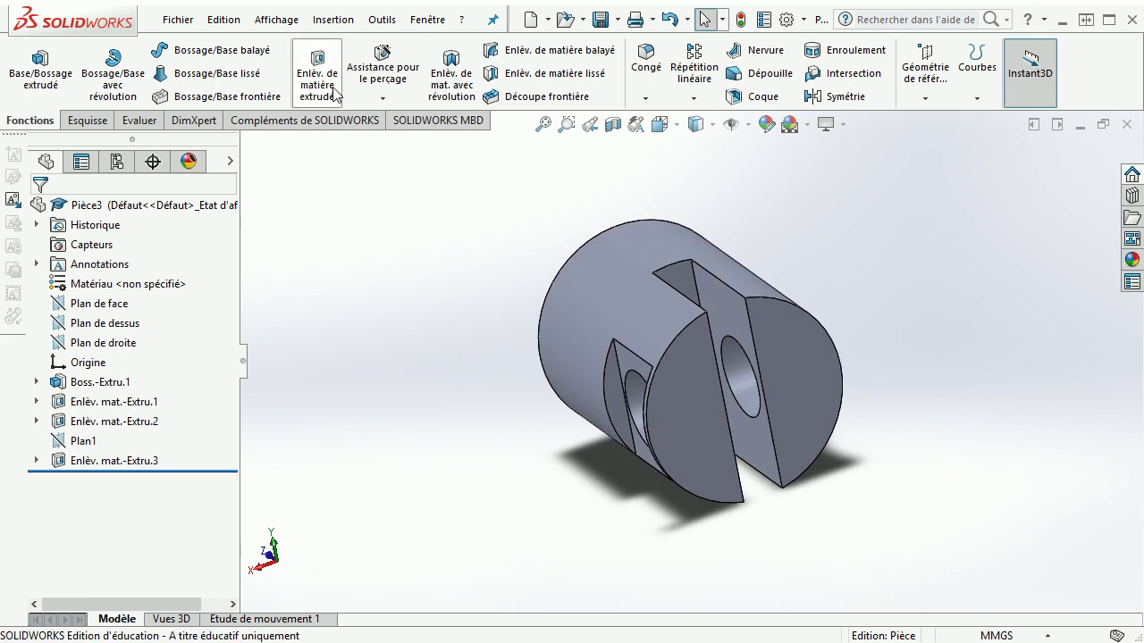
Mirror Enlèv. mat.-Extru.3 across Plan de droite as Symétrie1
click(849, 99)
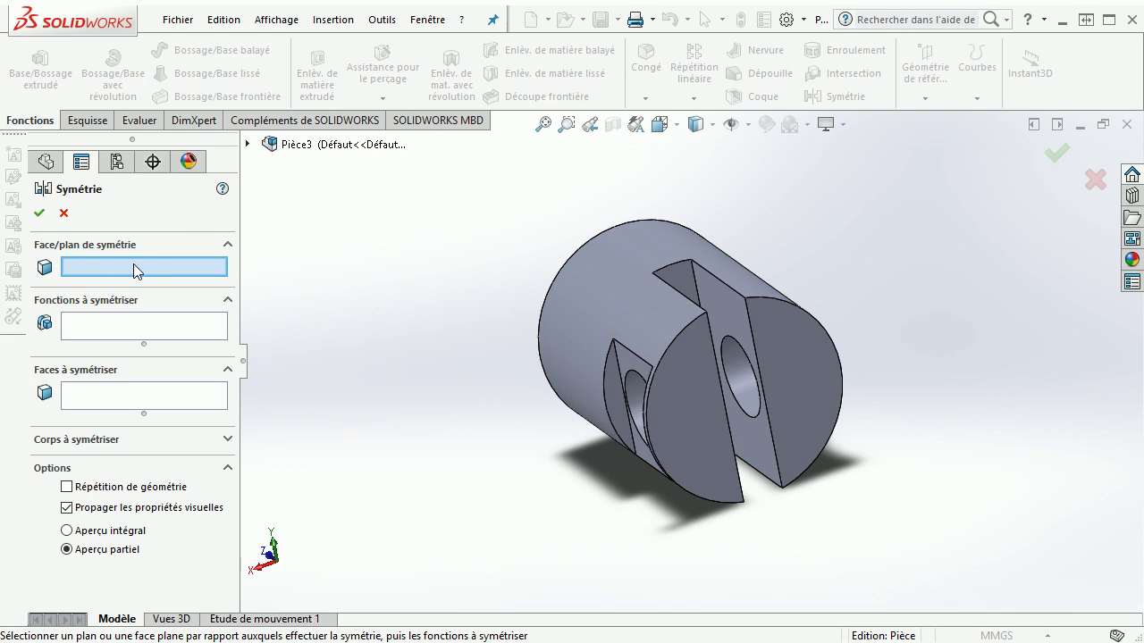
click(248, 144)
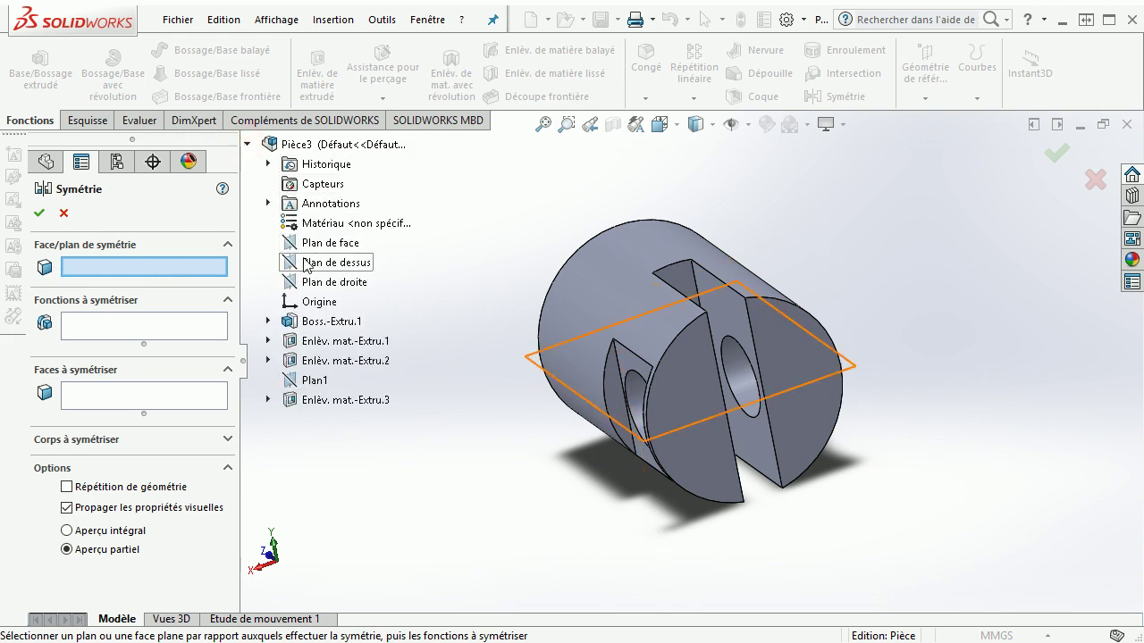
click(305, 282)
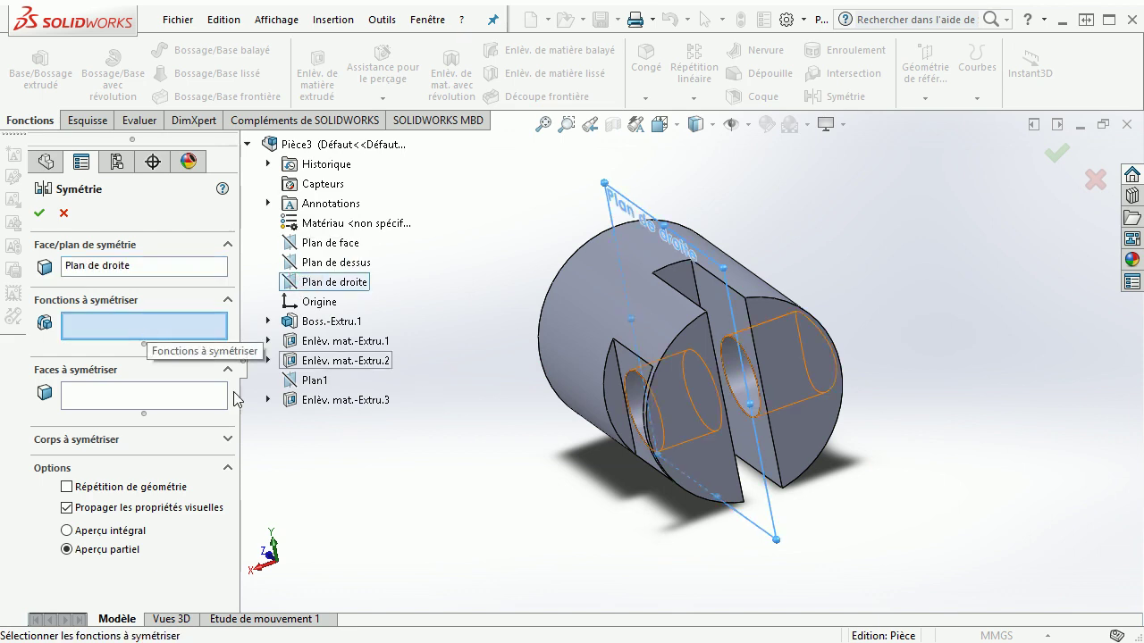
click(341, 404)
click(40, 215)
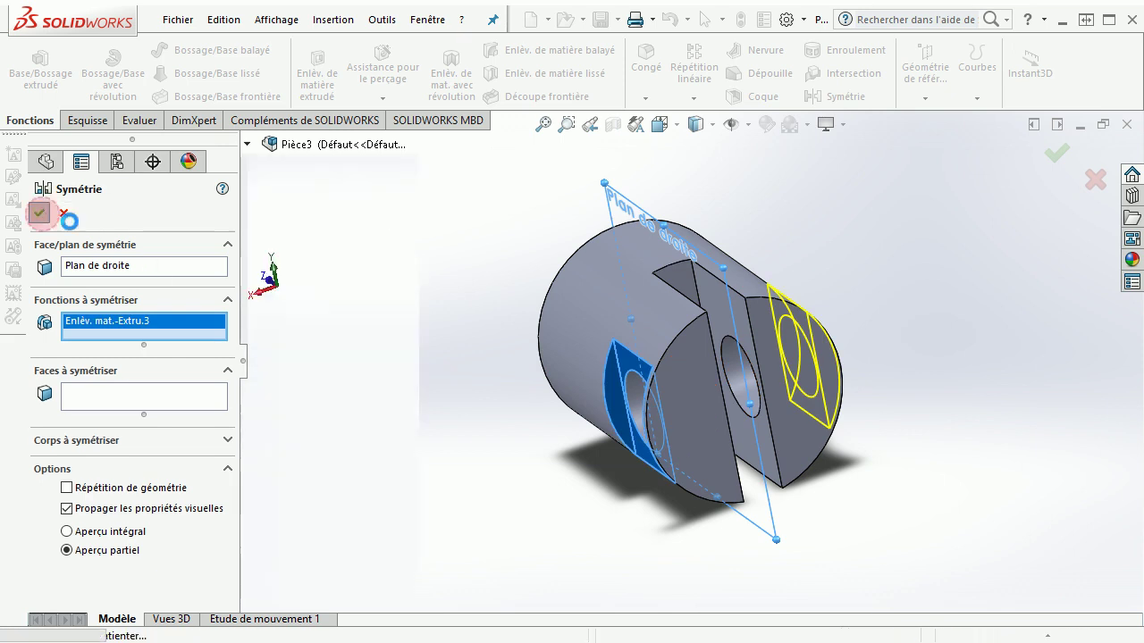
middle_drag(973, 303, 493, 381)
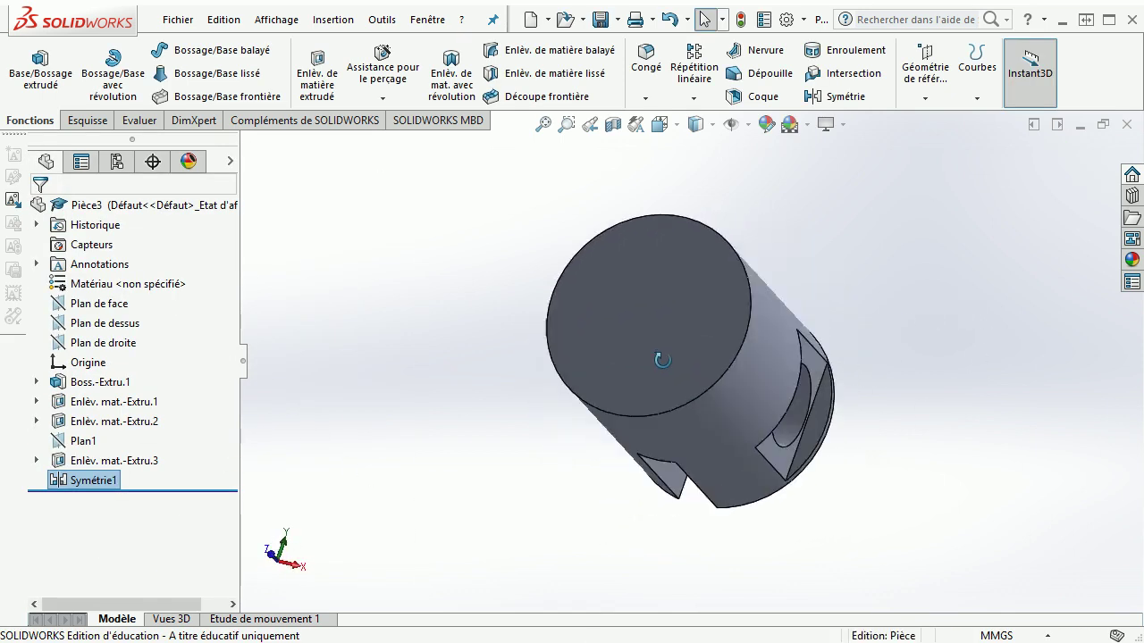